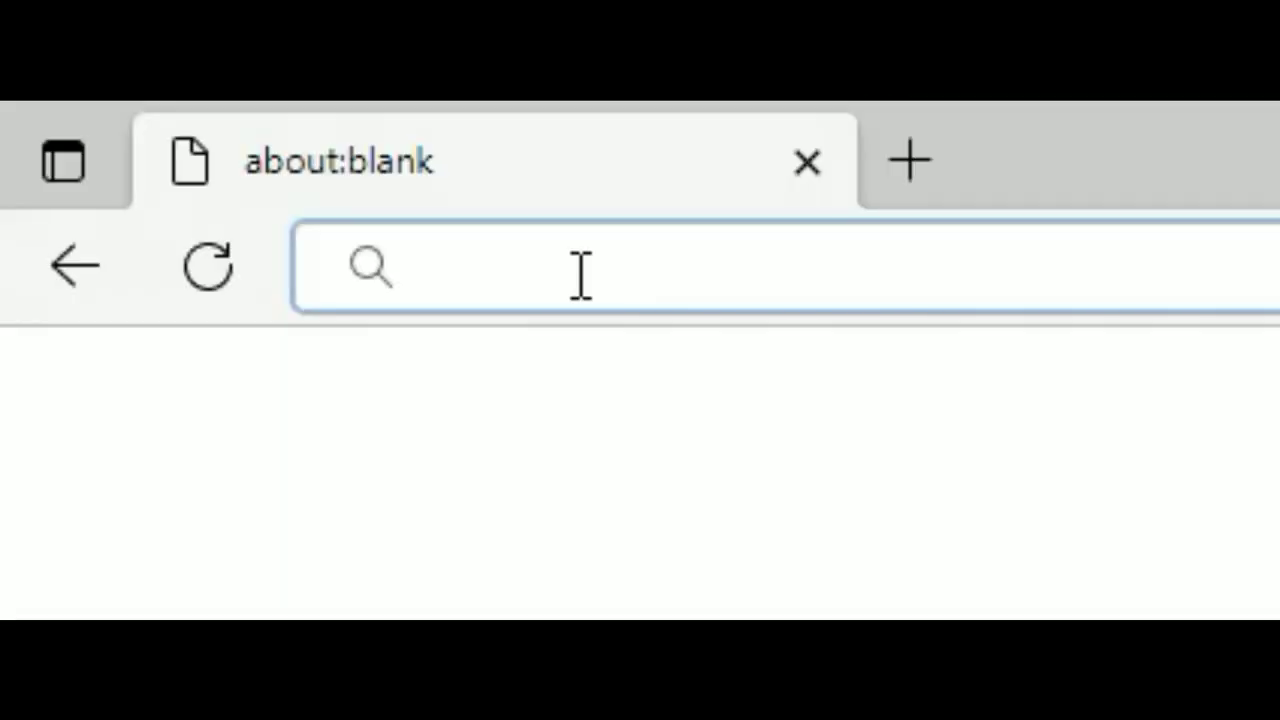
Enter de.fiverr.com in the address bar of the blank Edge tab
type("de.fiv")
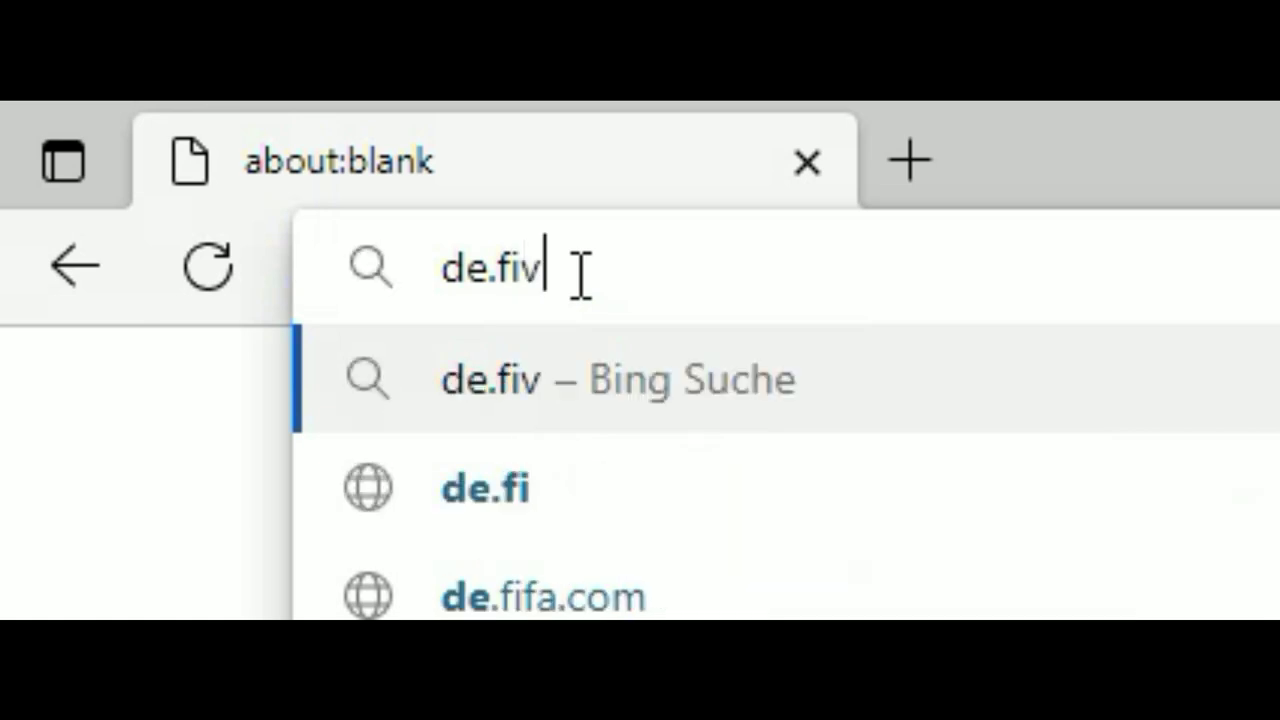
type("e")
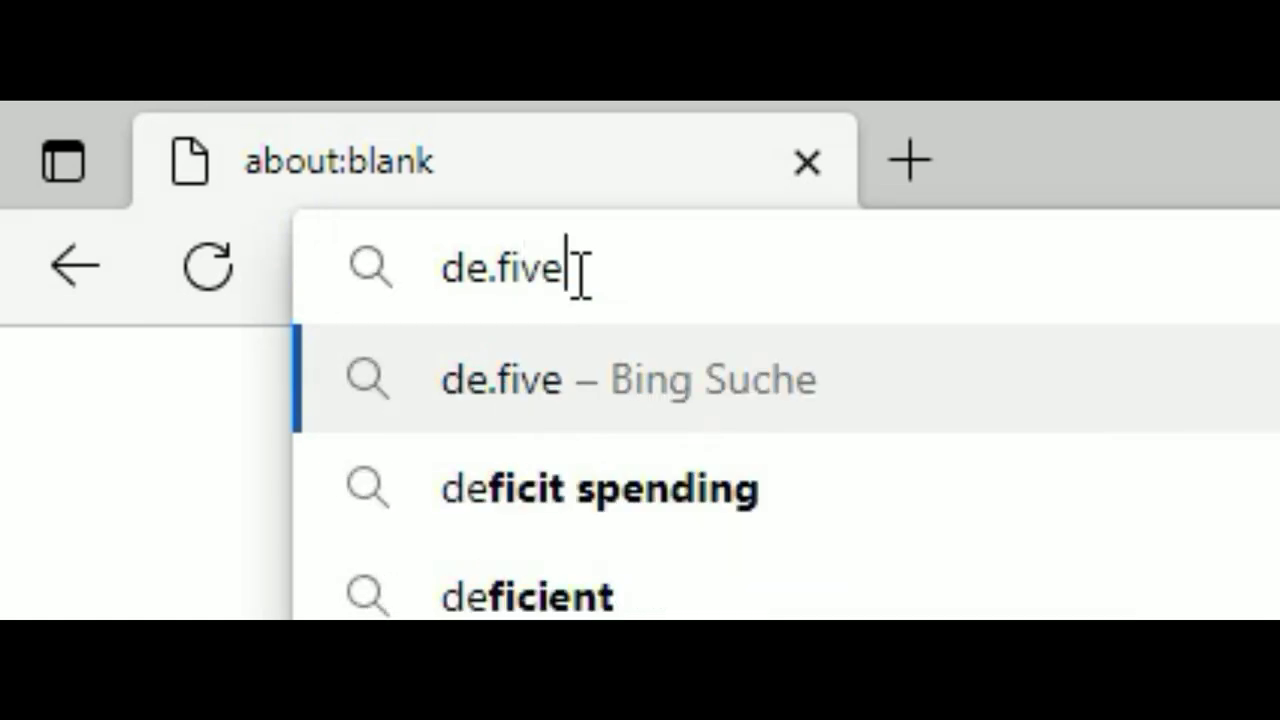
type("rr.com")
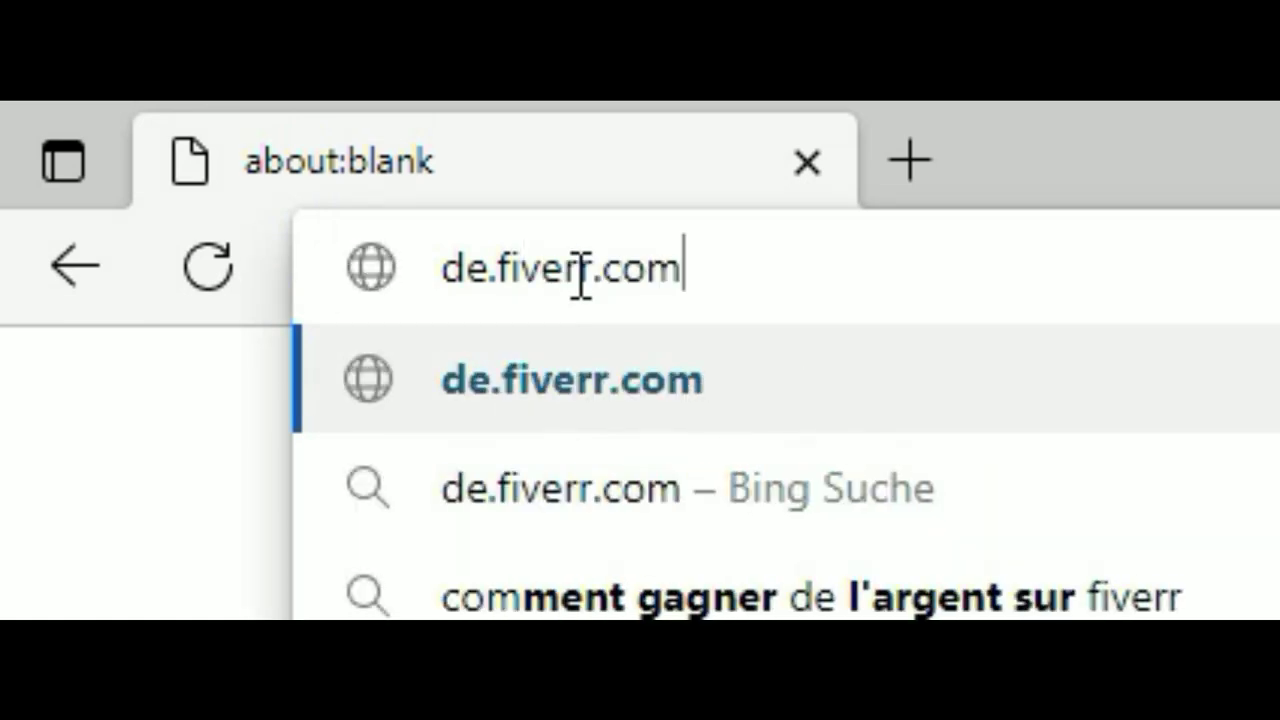
key("Return")
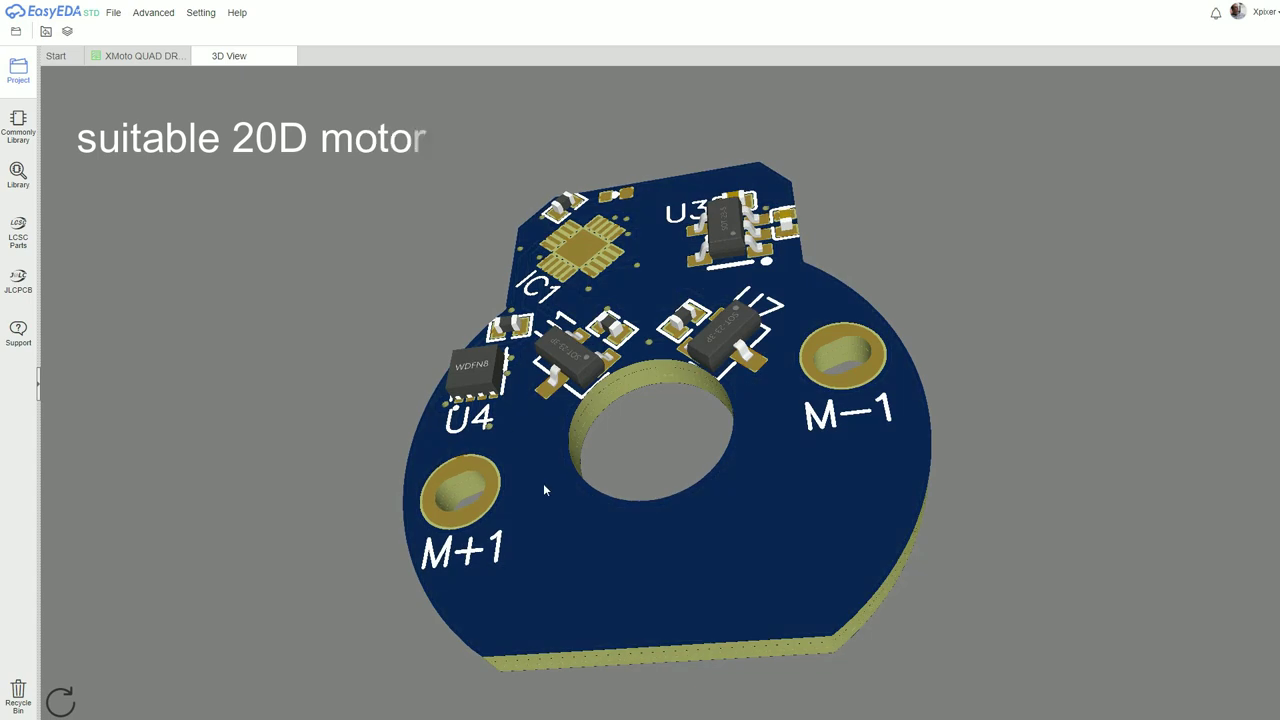
left_click_drag(667, 566, 639, 177)
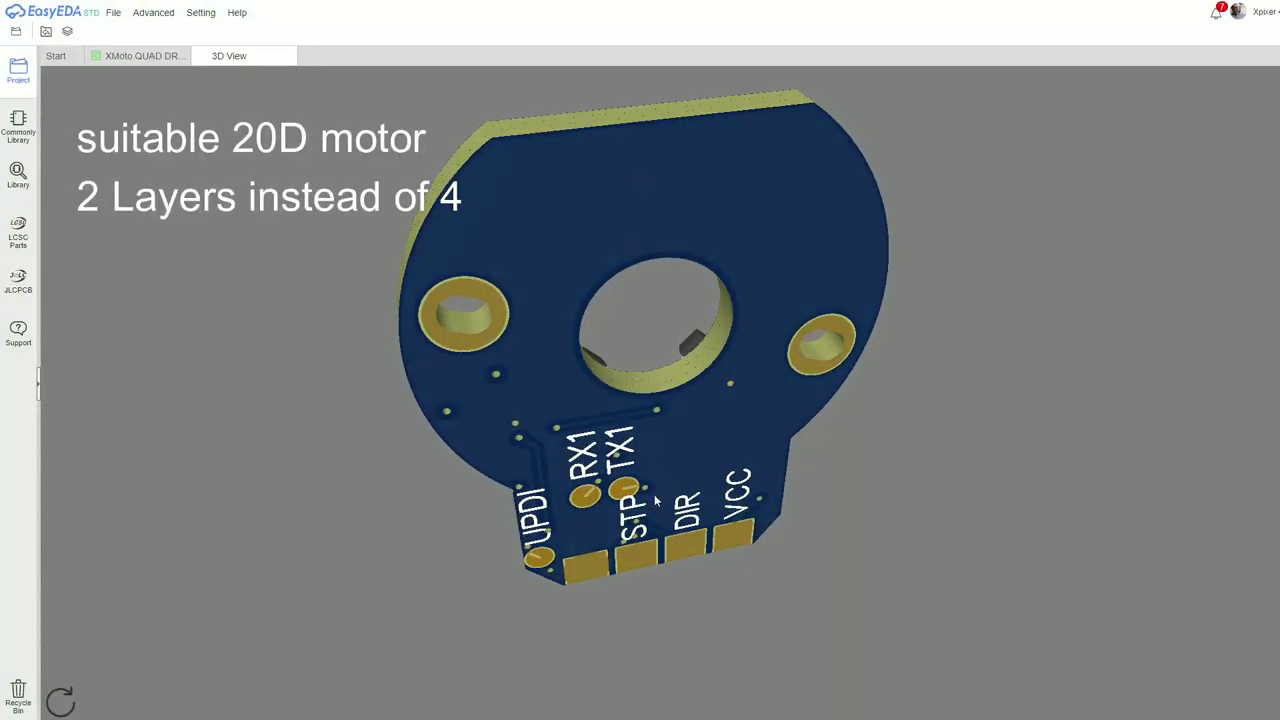
mouse_move(656, 500)
left_mouse_down()
mouse_move(660, 283)
mouse_move(663, 488)
left_mouse_up()
left_click_drag(673, 585, 874, 220)
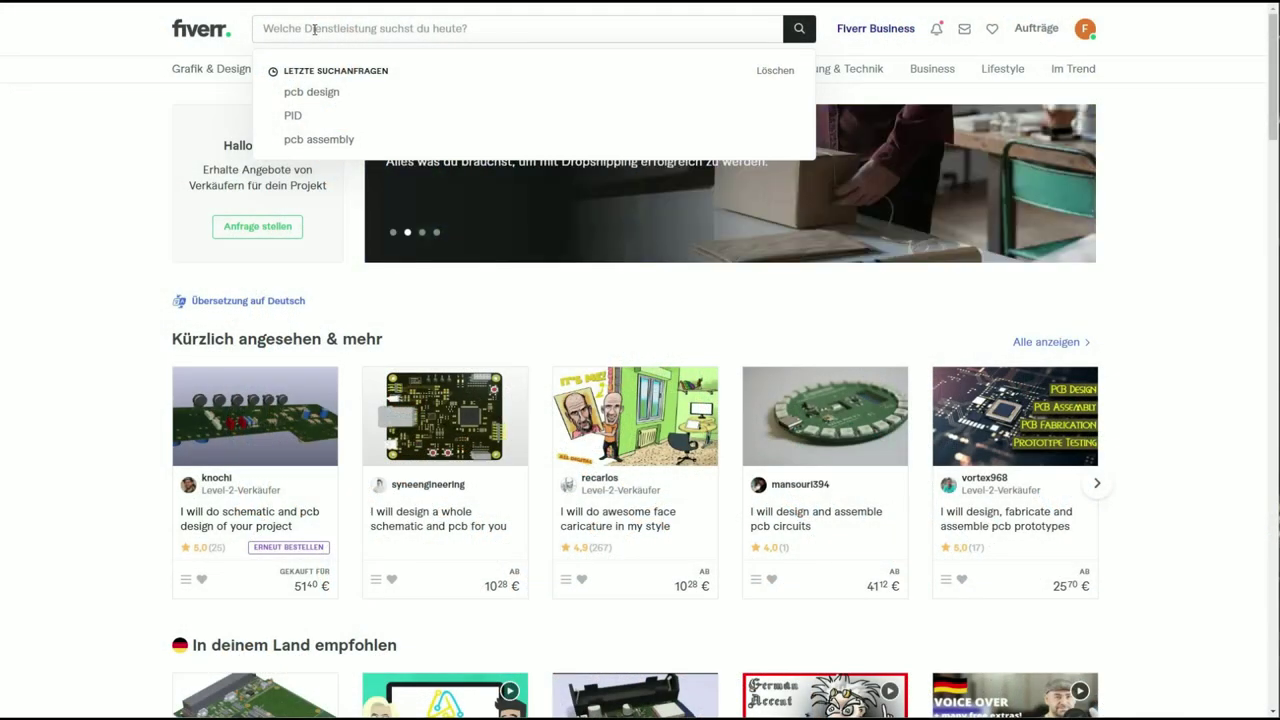
Search Fiverr for 'pcb design' gigs with the Lokale Verkäufer (local sellers) filter on
left_click(332, 94)
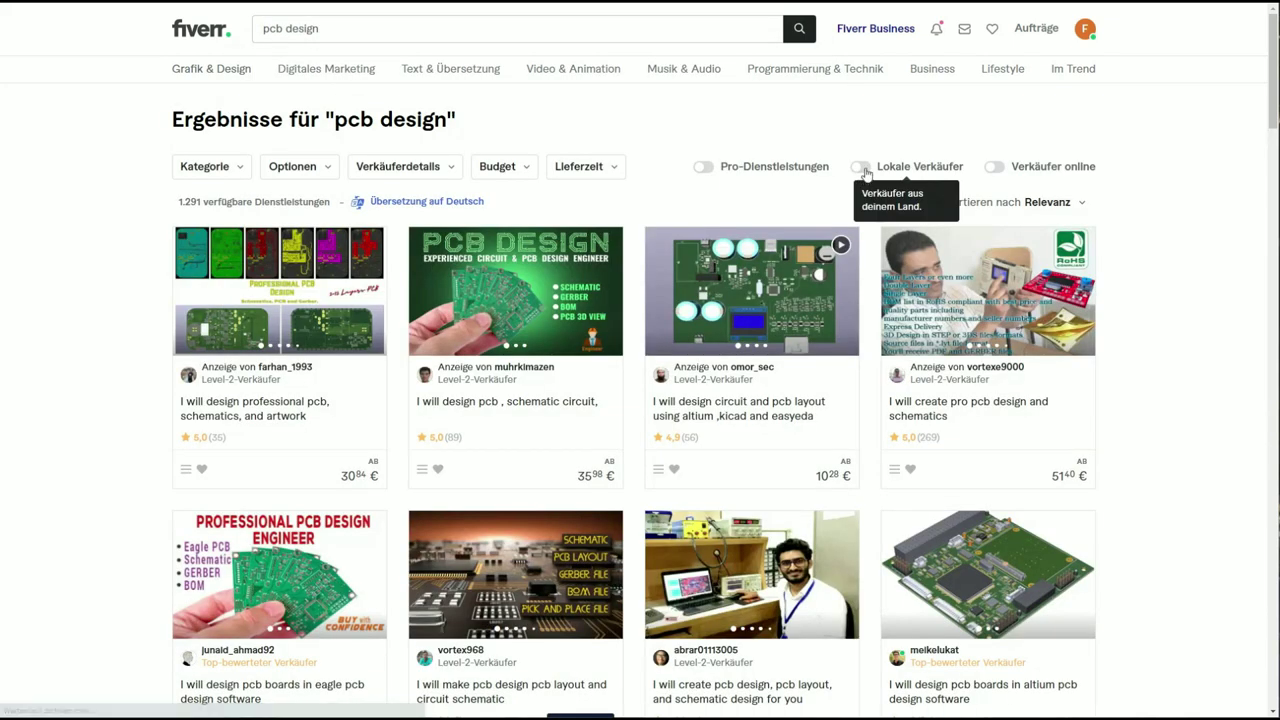
left_click(862, 168)
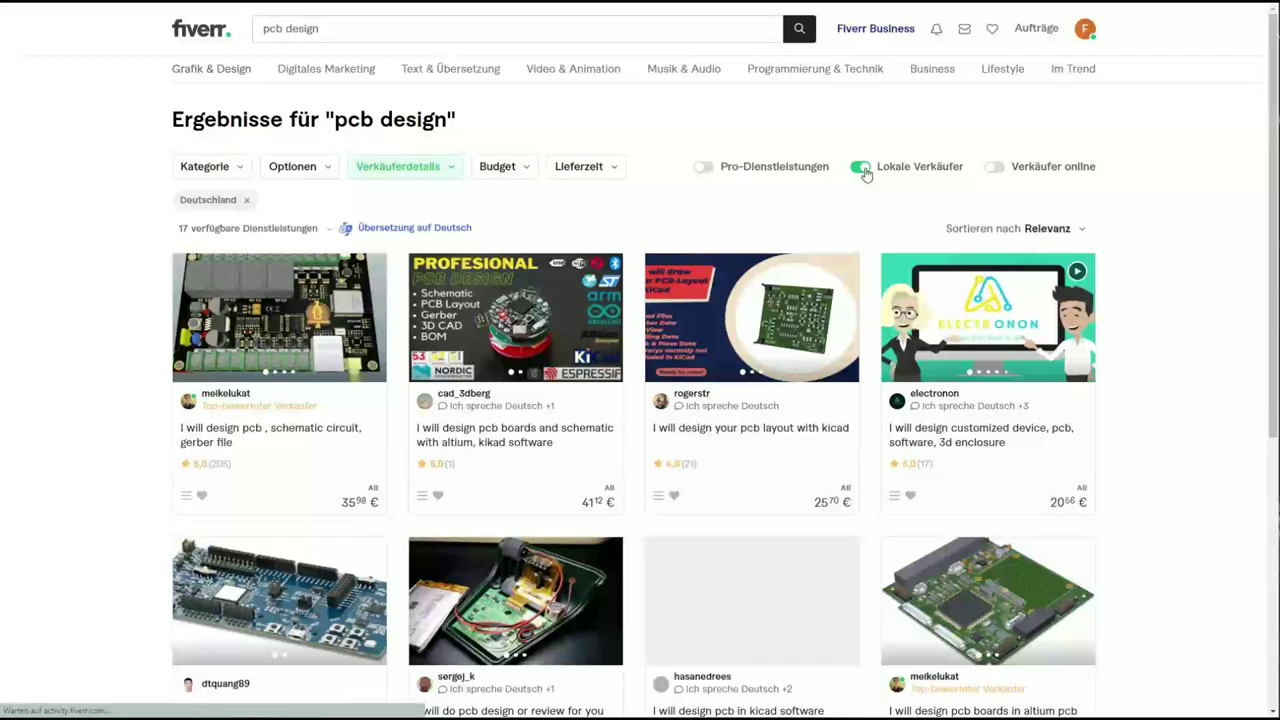
scroll(944, 192, "down", 2)
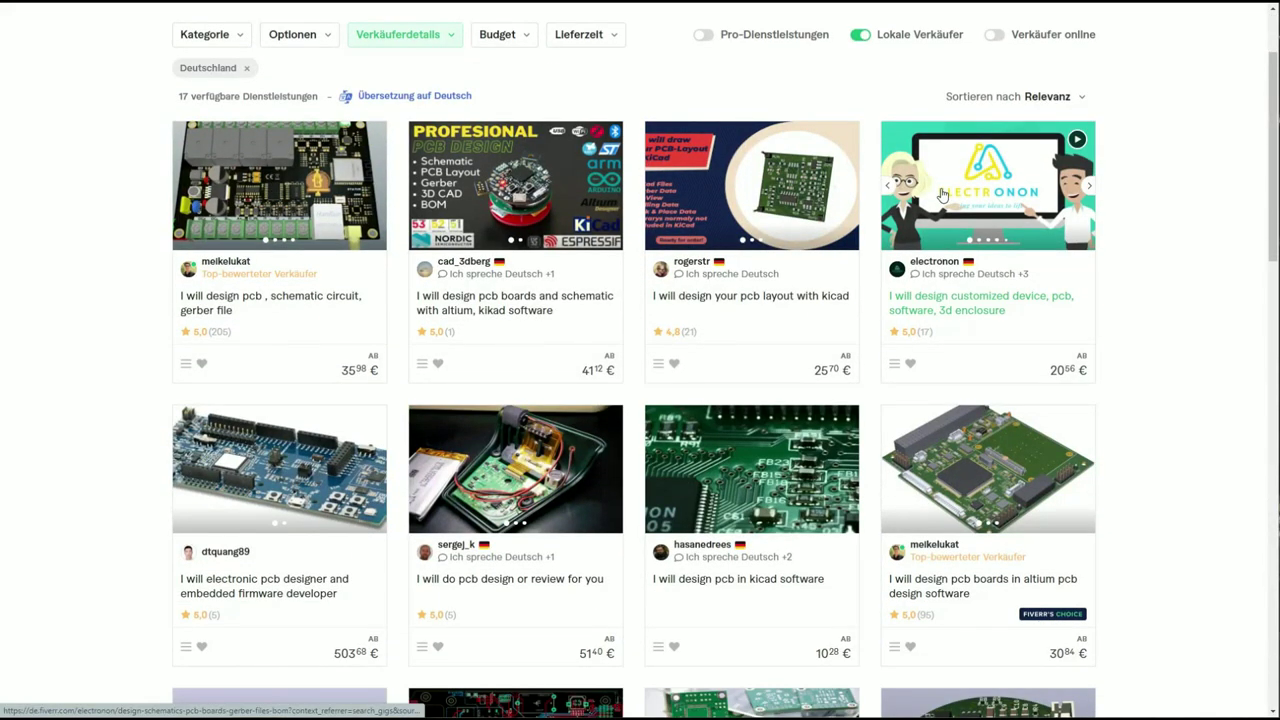
scroll(938, 195, "down", 5)
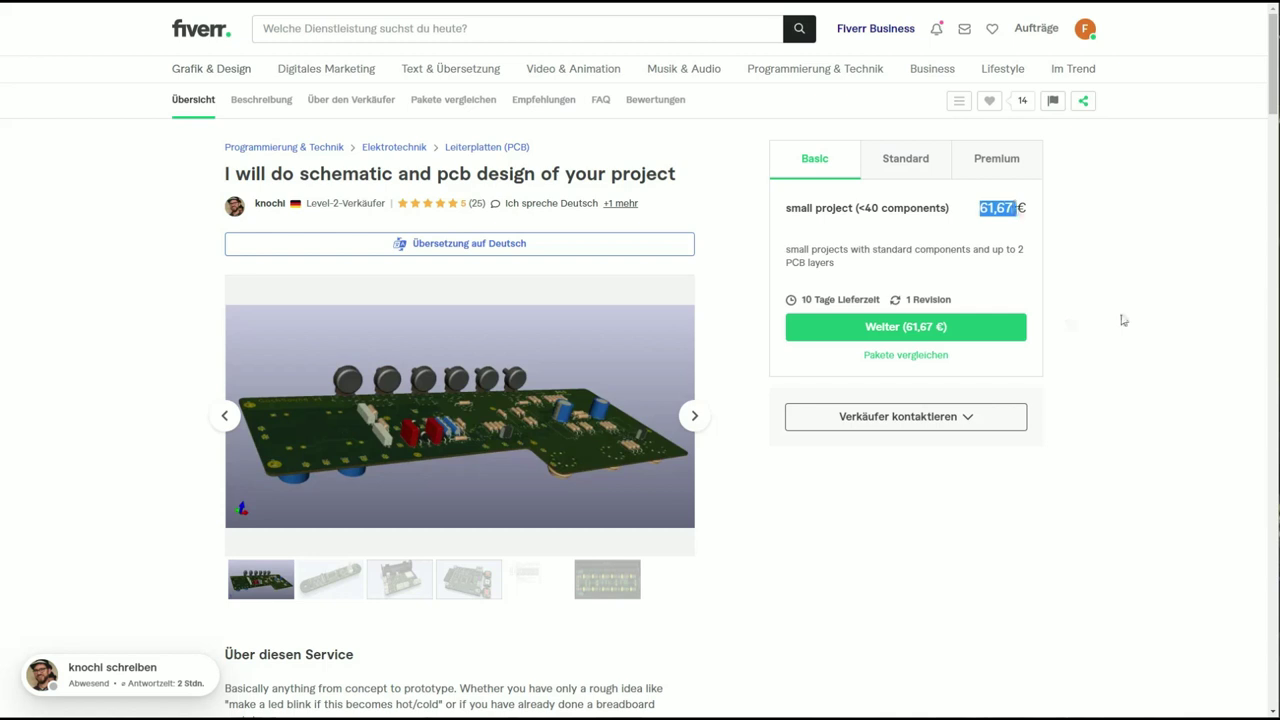
scroll(1123, 320, "down", 2)
Browse the gig's second and third gallery pictures, then go to the seller chat
left_click(333, 450)
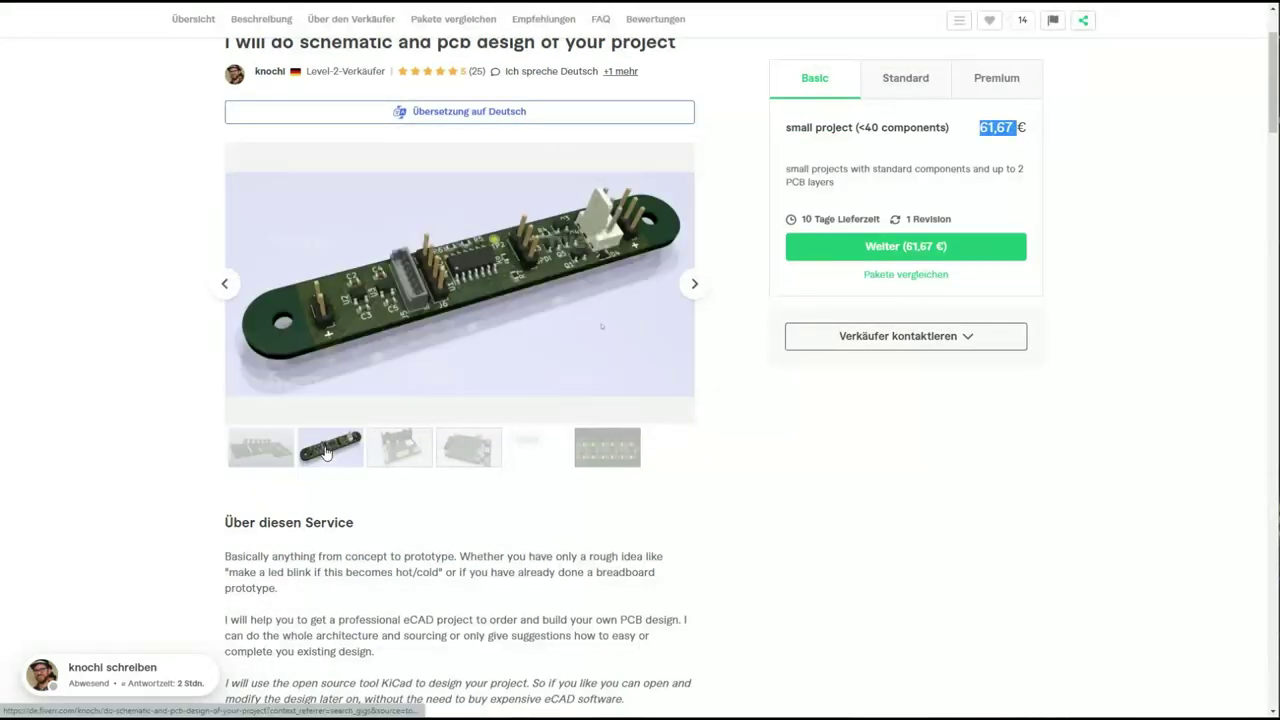
left_click(393, 453)
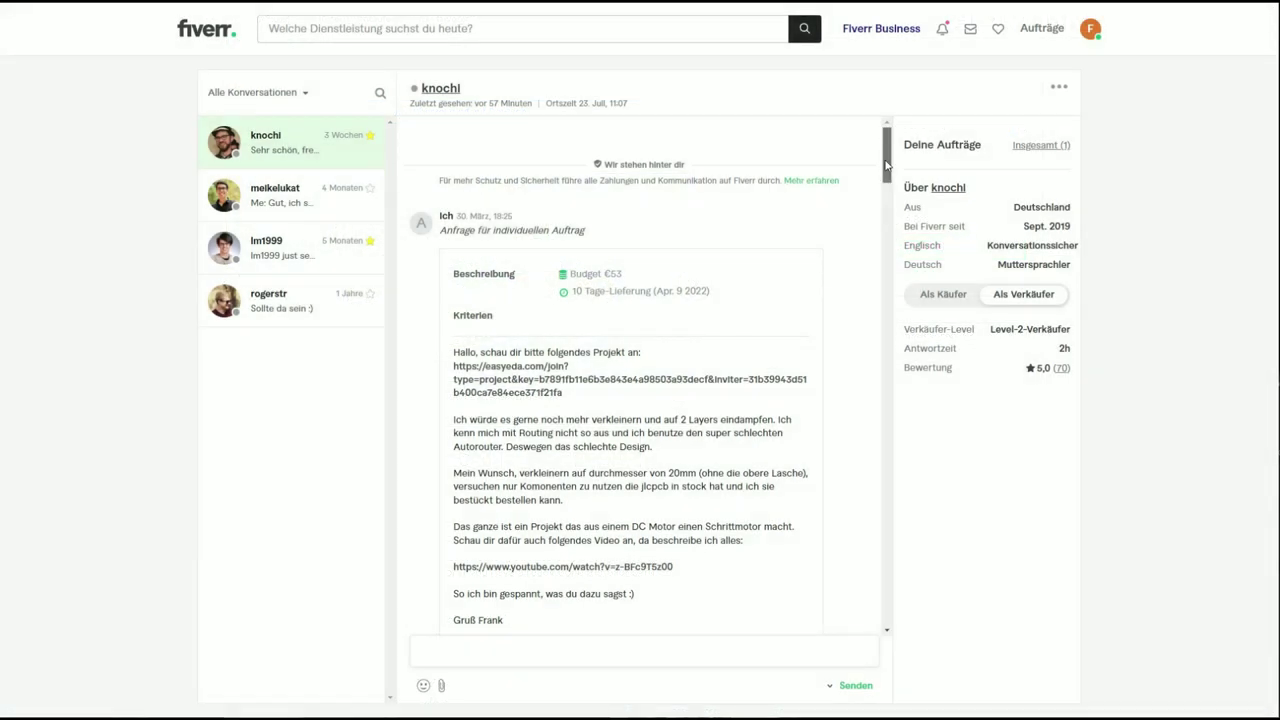
left_click_drag(884, 165, 901, 615)
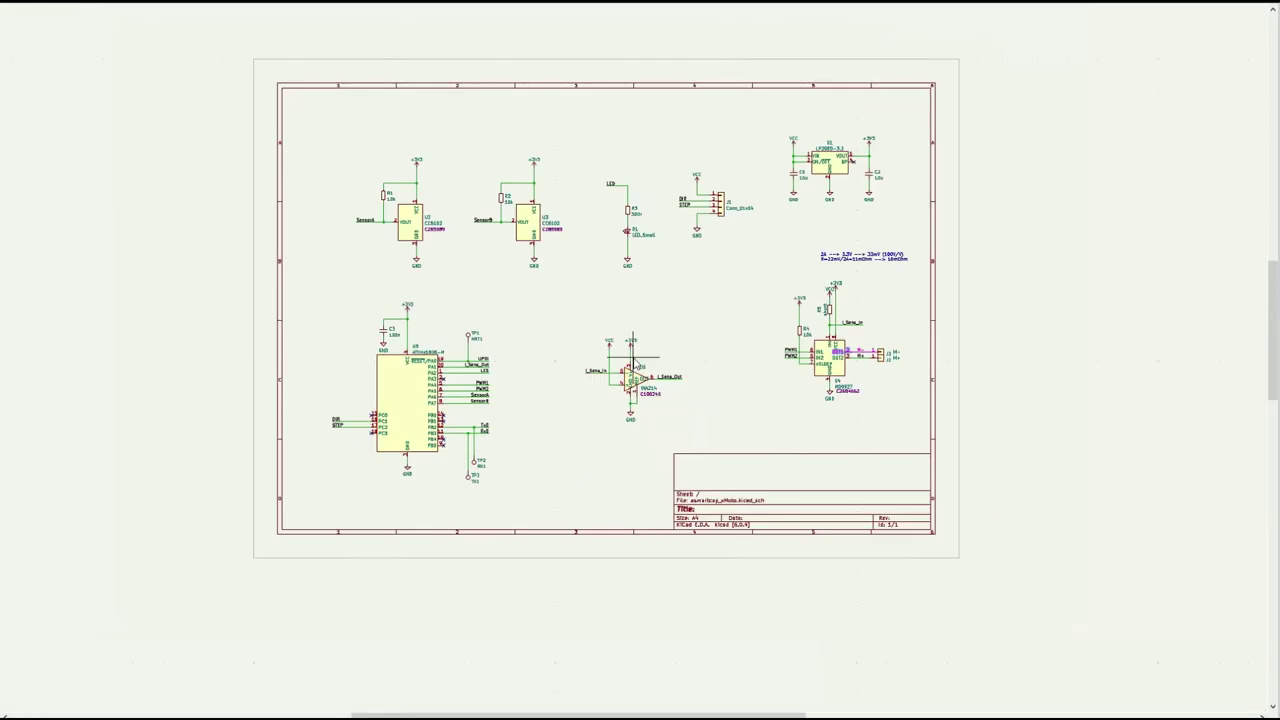
scroll(633, 362, "up", 2)
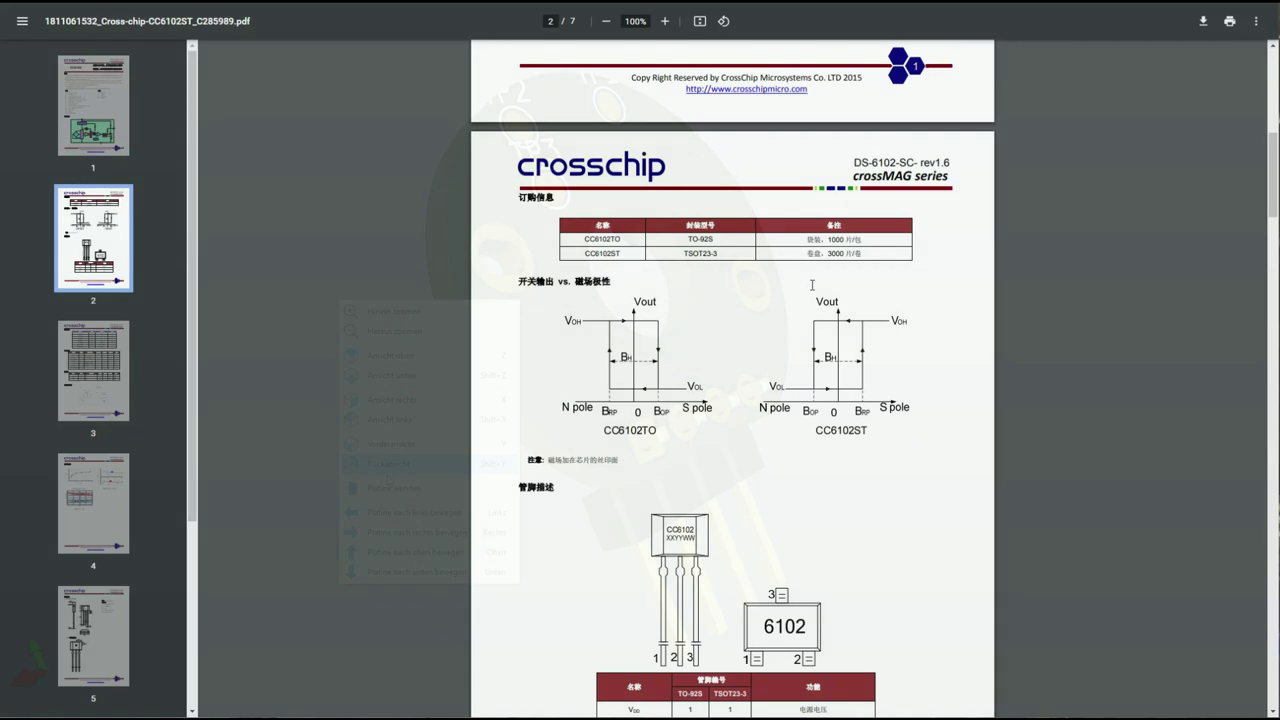
Scroll to page 3 of the CC6102 PDF and copy 上升时间 to get the German Anstiegszeit
scroll(812, 285, "down", 7)
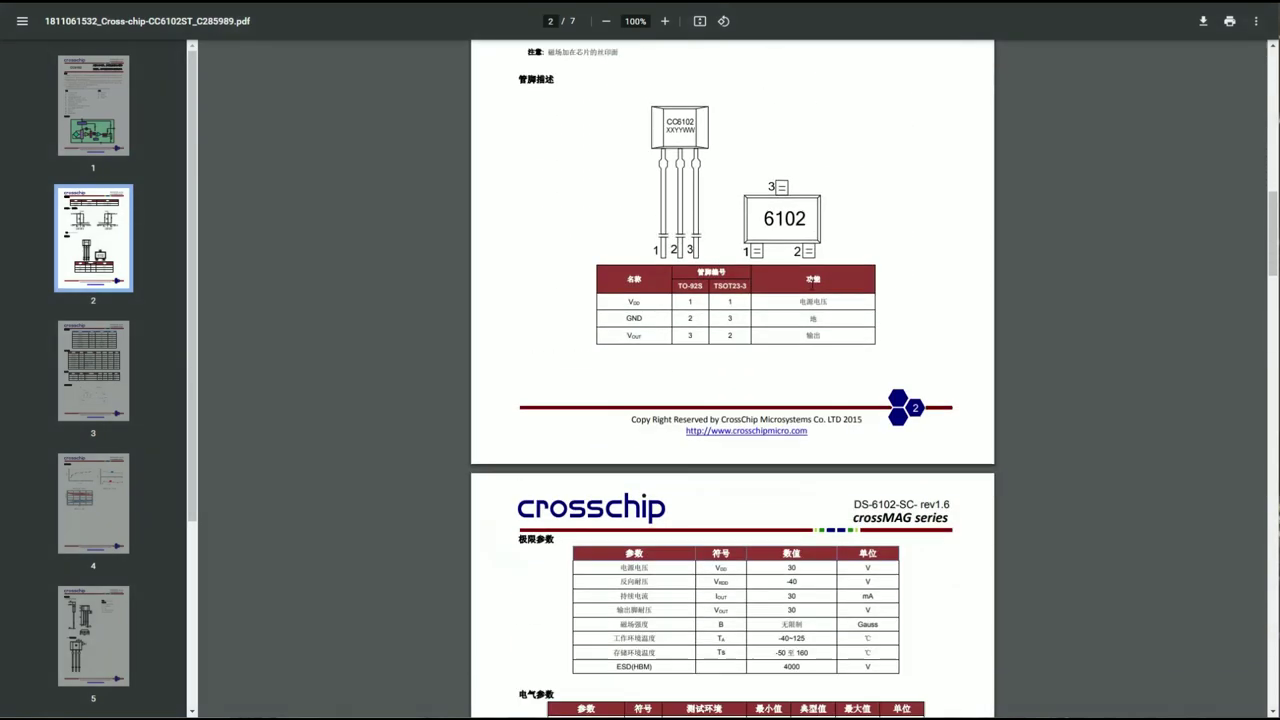
scroll(812, 285, "down", 2)
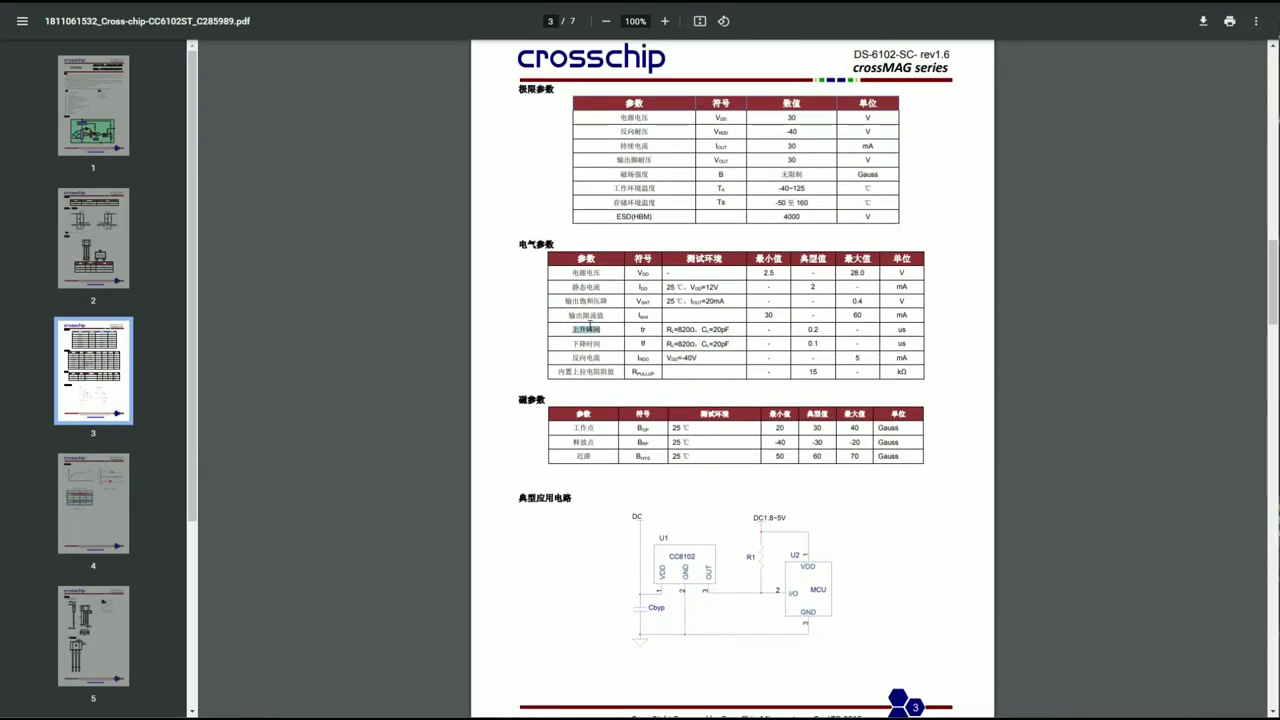
key("ctrl+c")
key("ctrl+c")
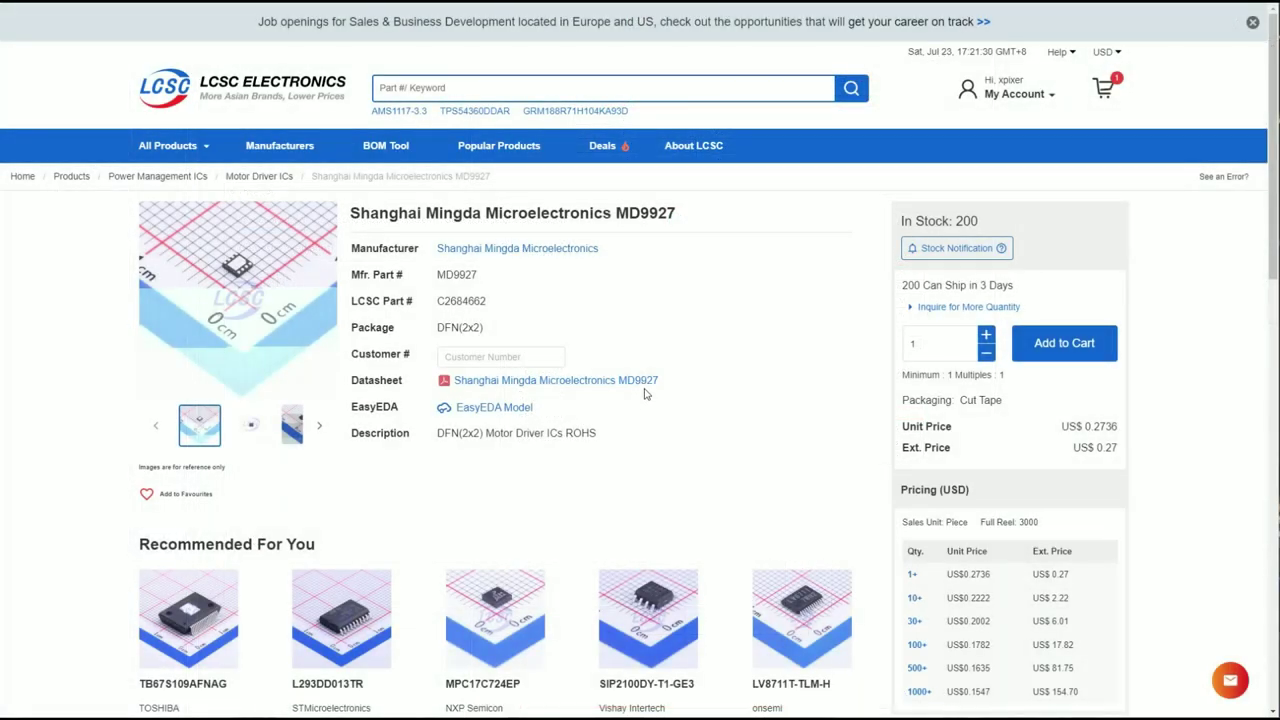
Look through the MD9927 datasheet, then highlight its US$ 0.2736 unit price and extended price
left_click(646, 380)
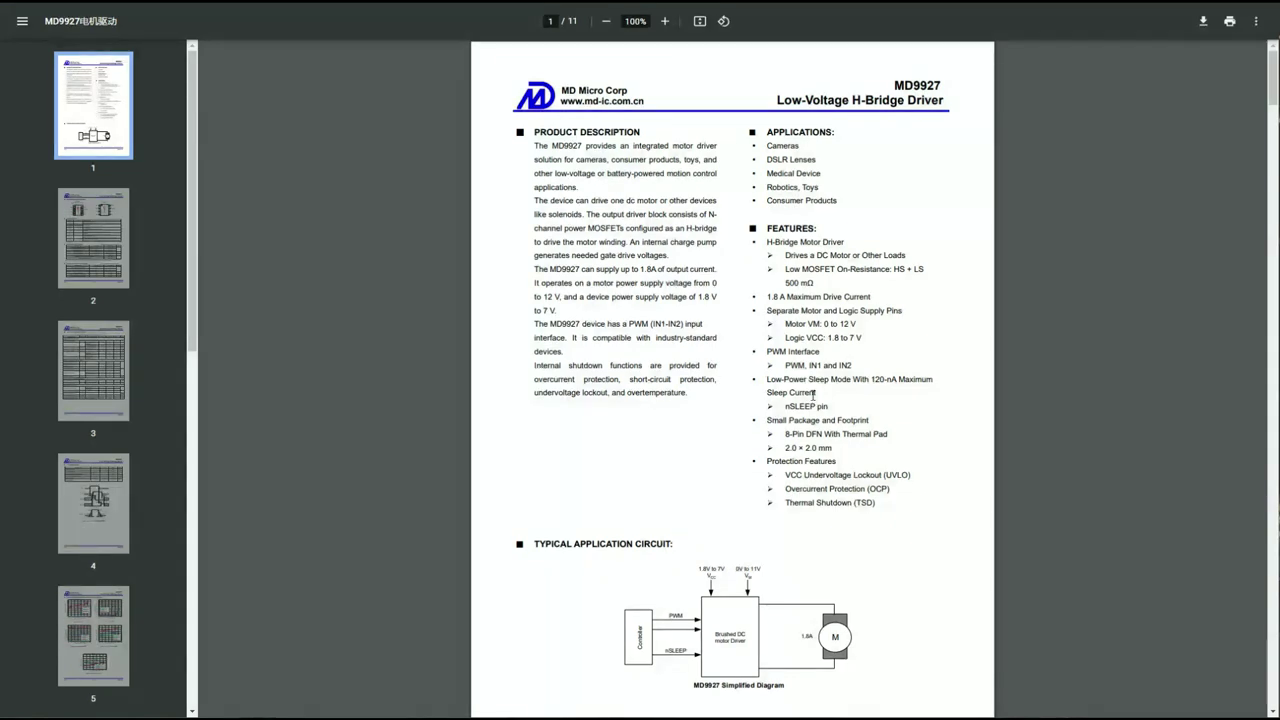
scroll(812, 395, "down", 10)
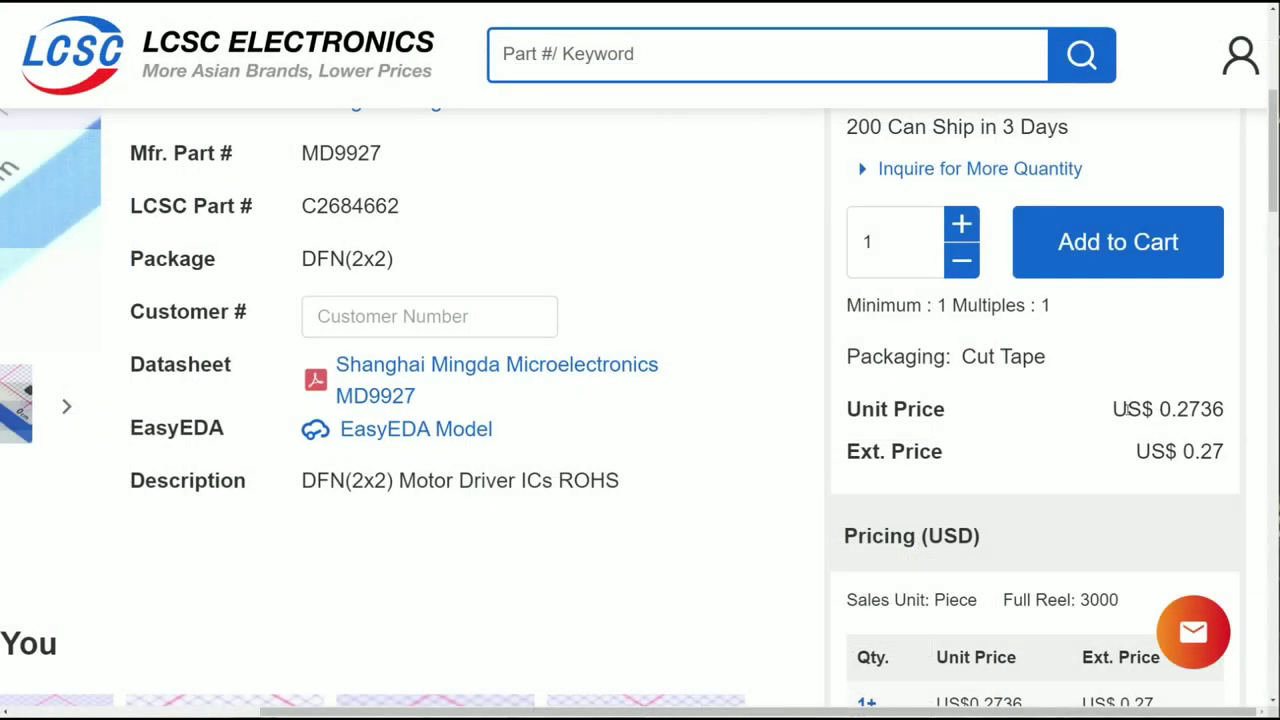
left_click_drag(1127, 409, 1212, 409)
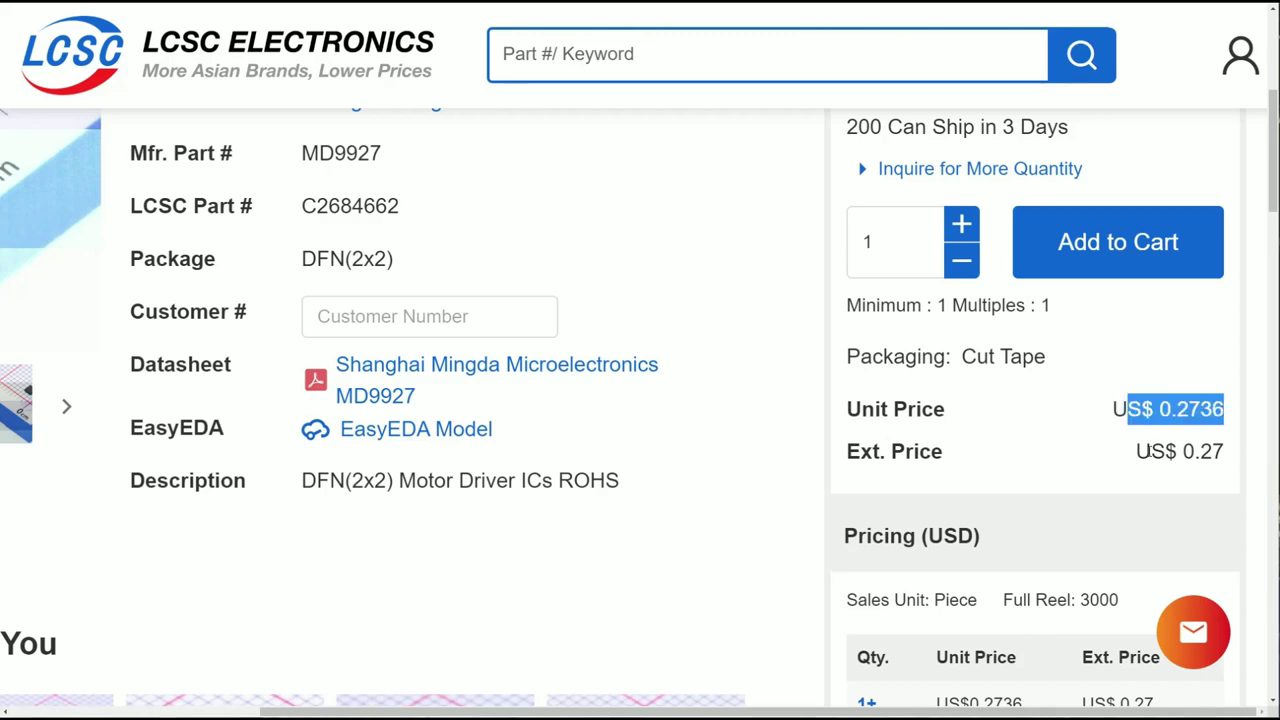
left_click(1165, 453)
left_click_drag(1217, 455, 1225, 453)
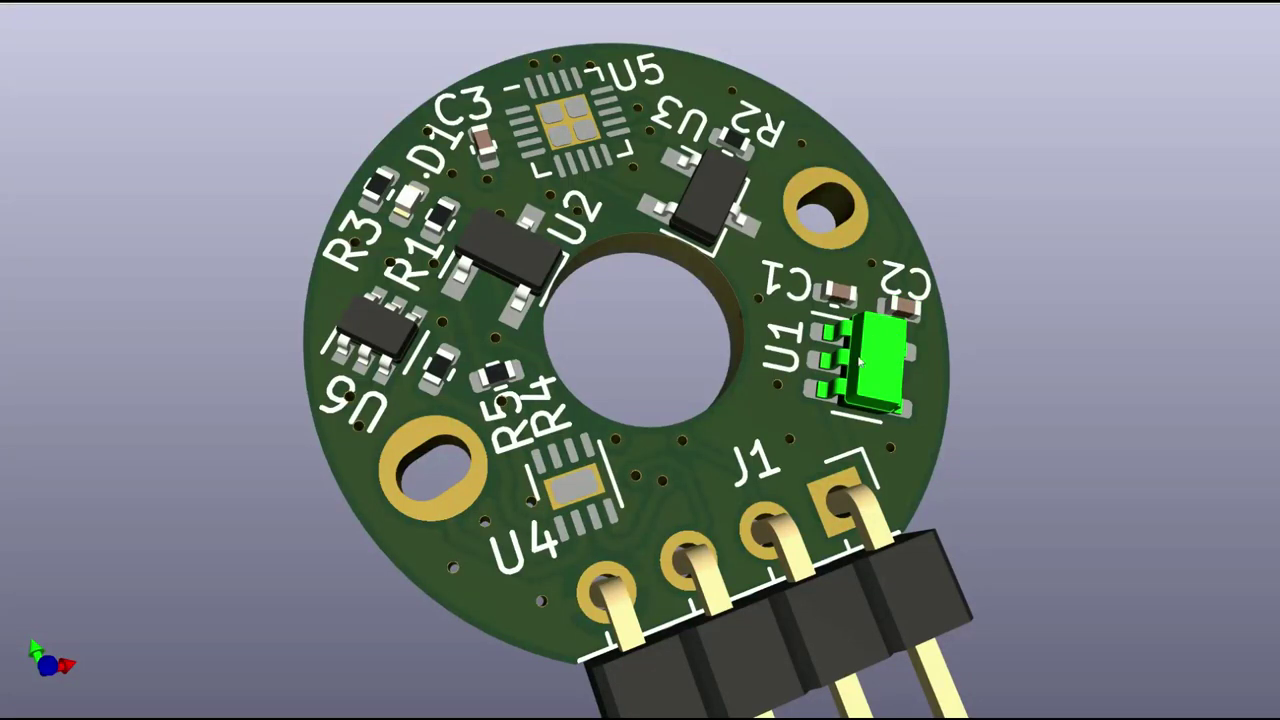
Rotate the 3D board slightly for a better look at the highlighted U1
left_click_drag(860, 361, 835, 368)
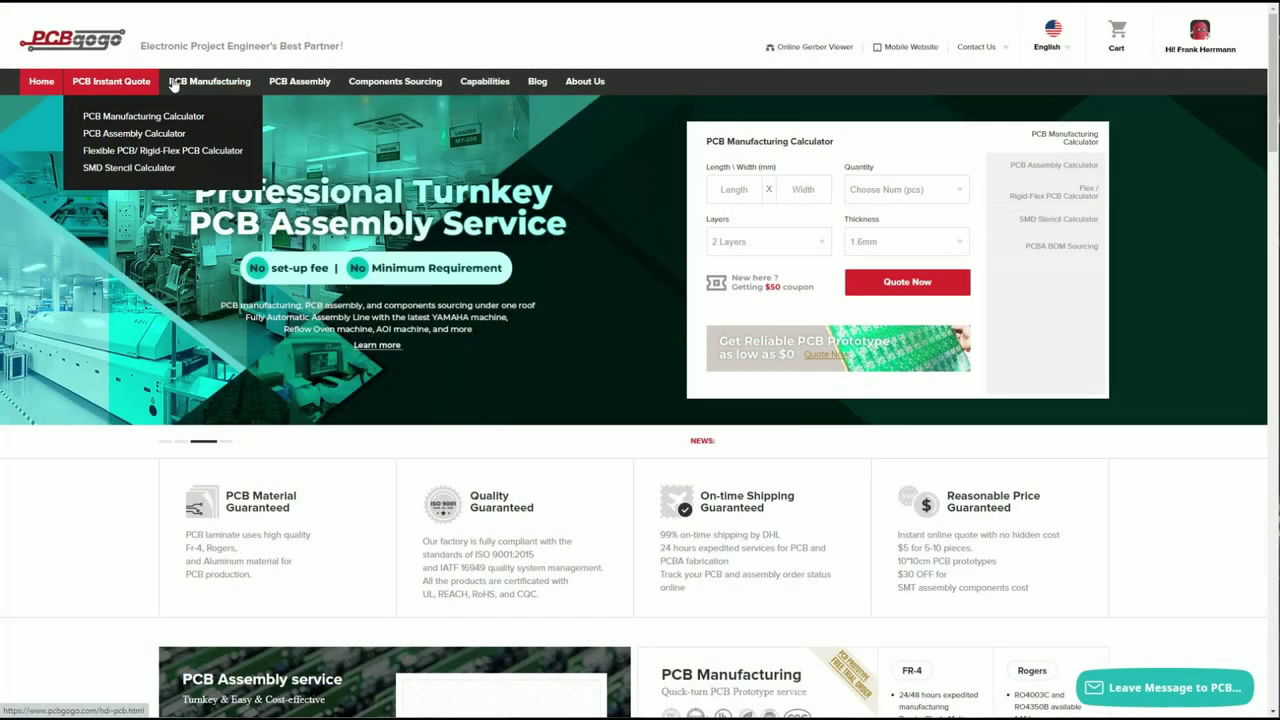
Start an online turnkey quote from PCBGOGO's PCB Assembly page
mouse_move(302, 89)
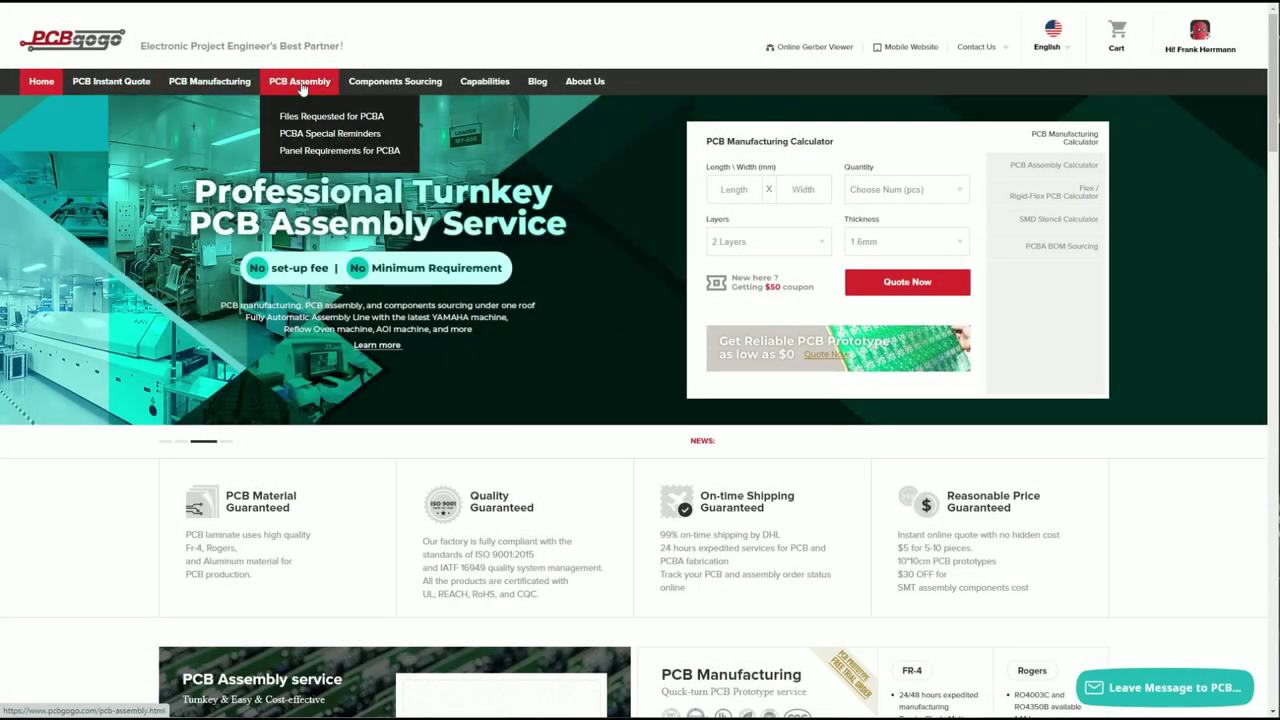
left_click(300, 82)
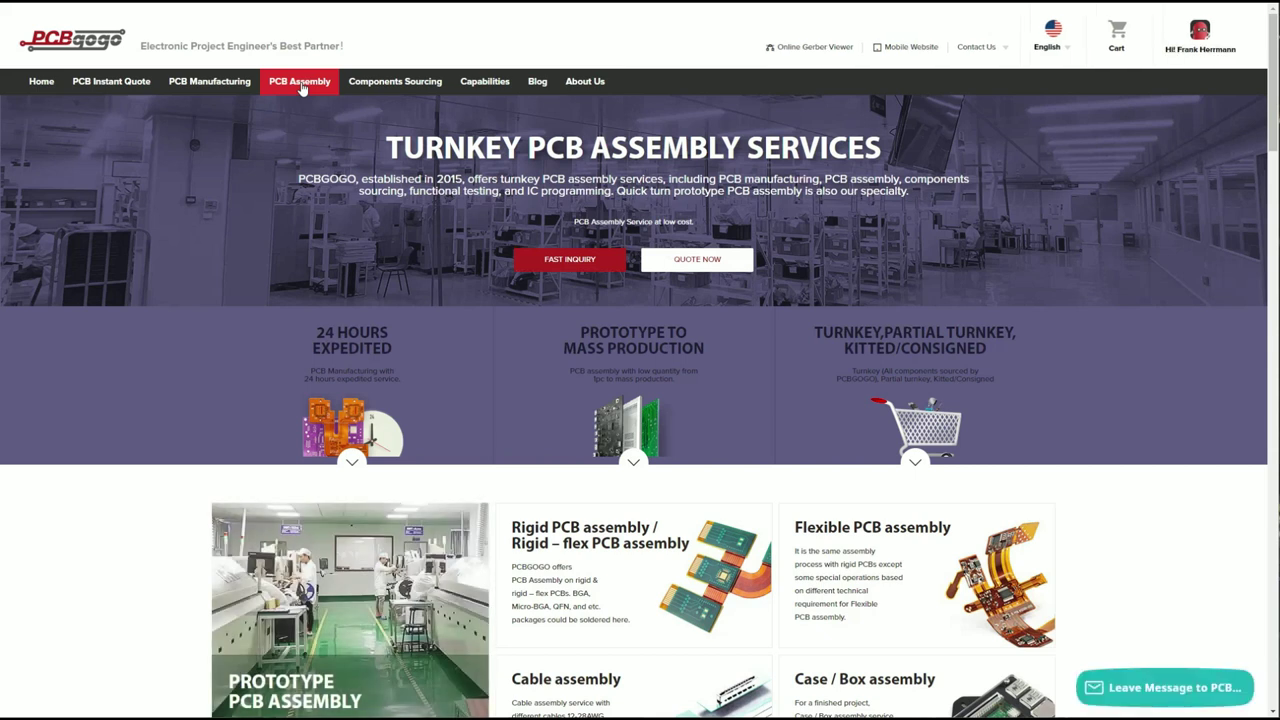
left_click(703, 268)
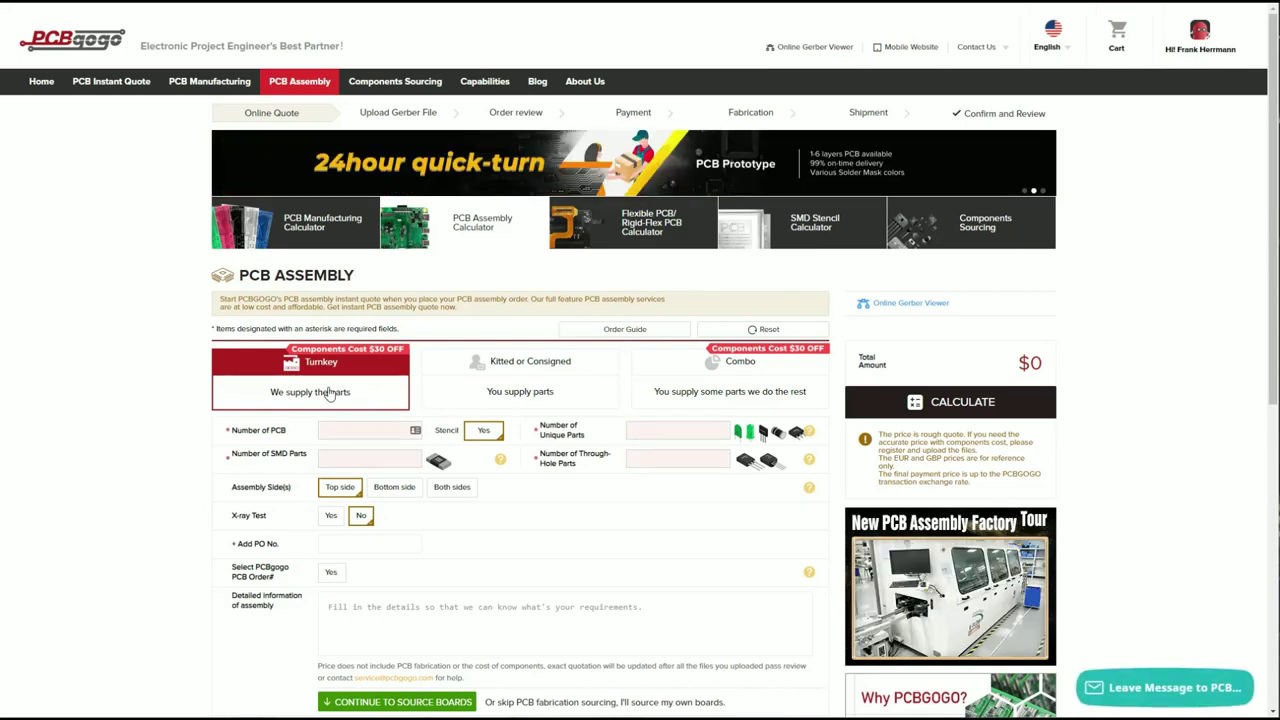
Enter 10 boards, 10 unique parts, 15 SMD parts and 0 through-hole parts
left_click(363, 430)
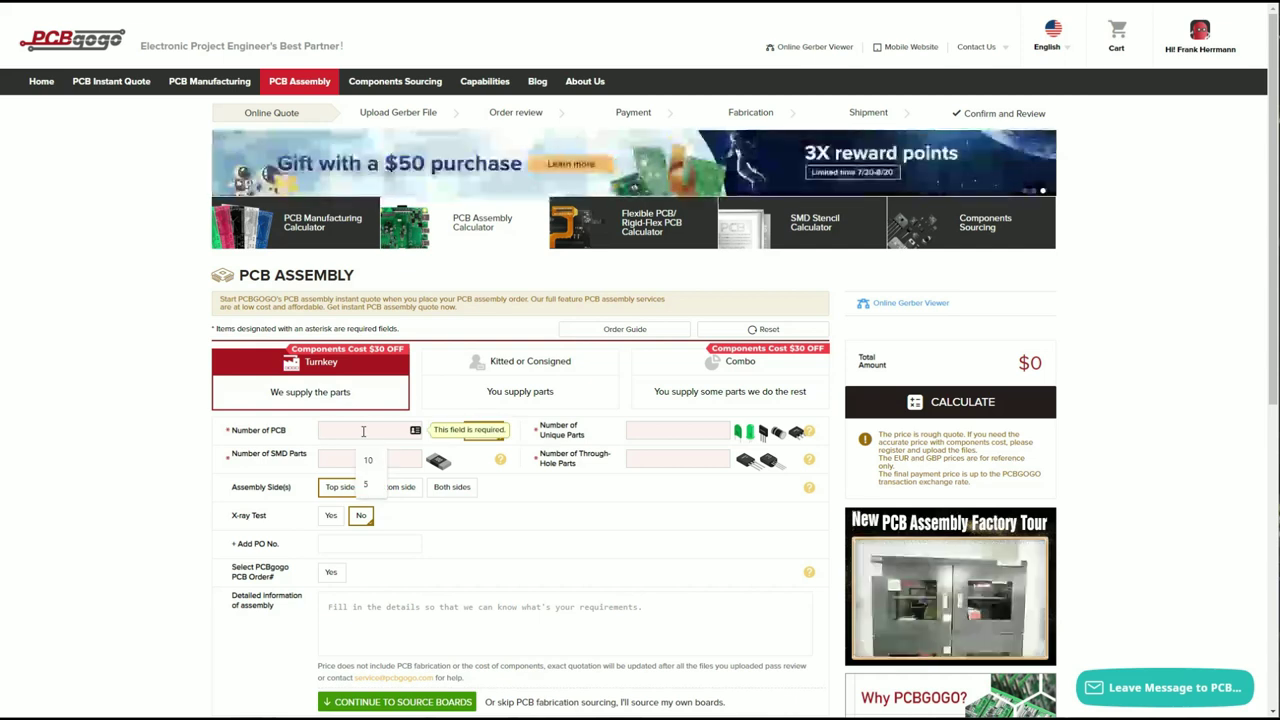
left_click(367, 459)
left_click(657, 455)
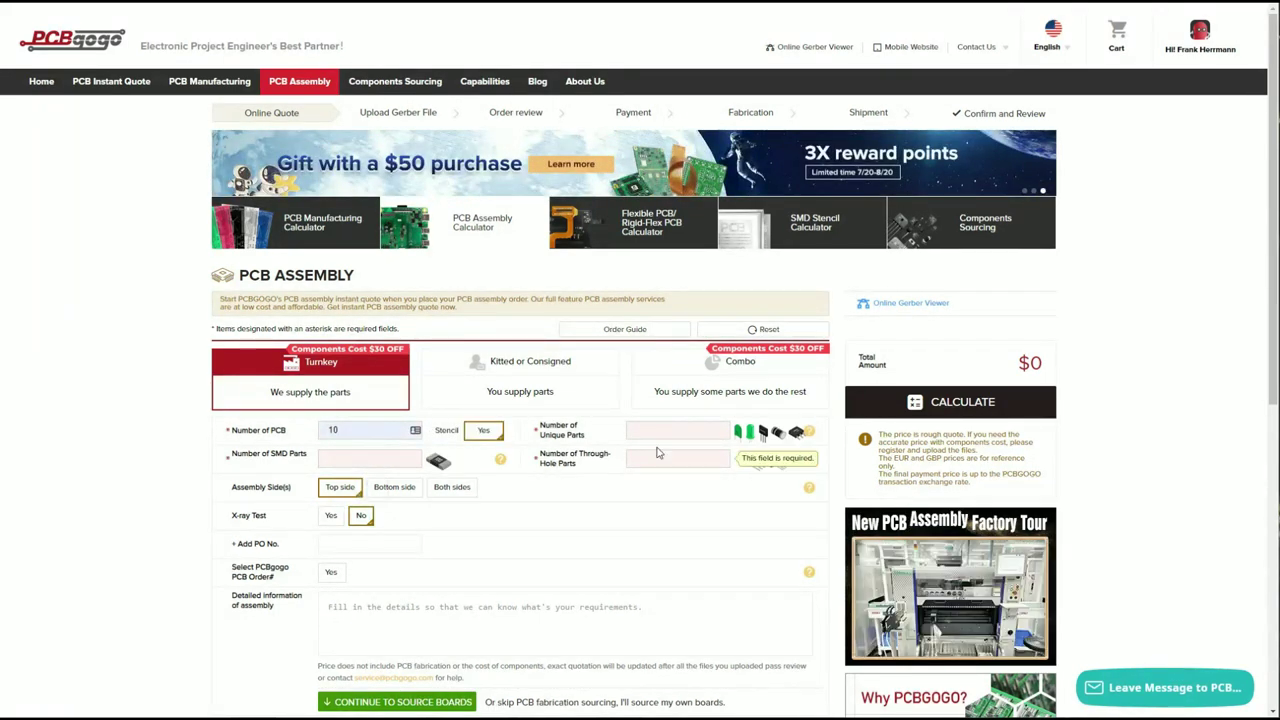
left_click(660, 434)
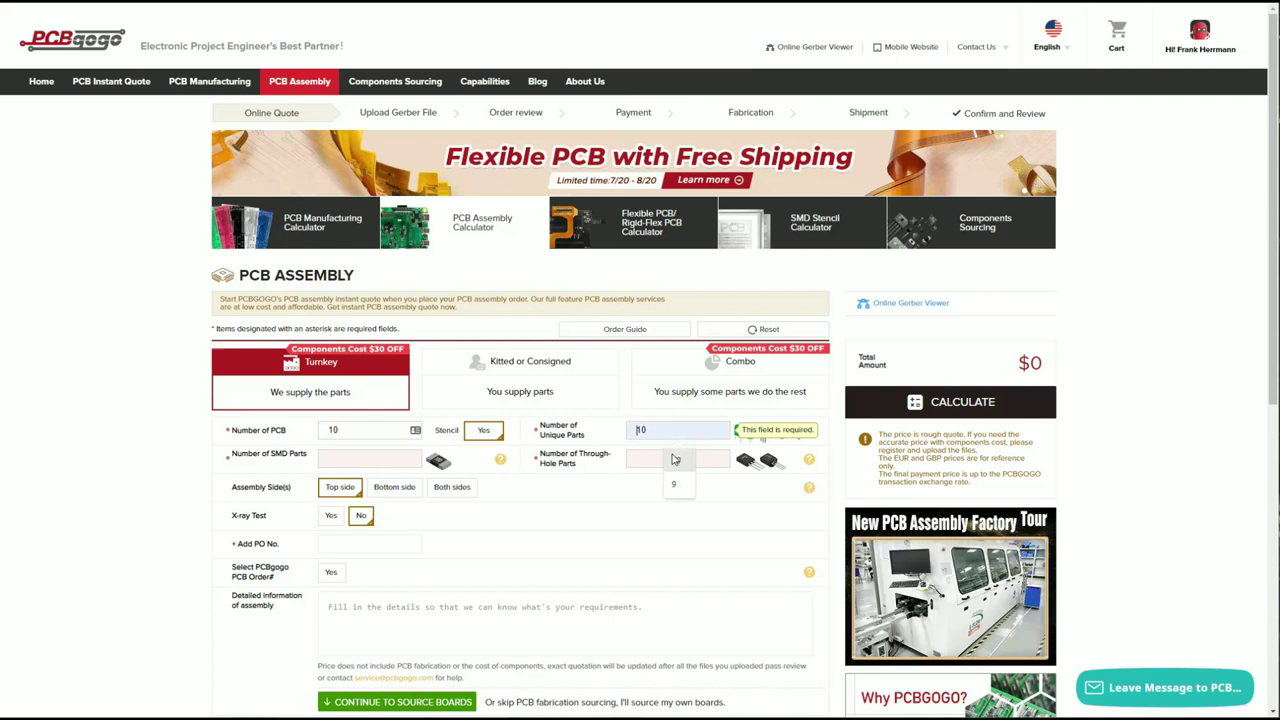
left_click(676, 460)
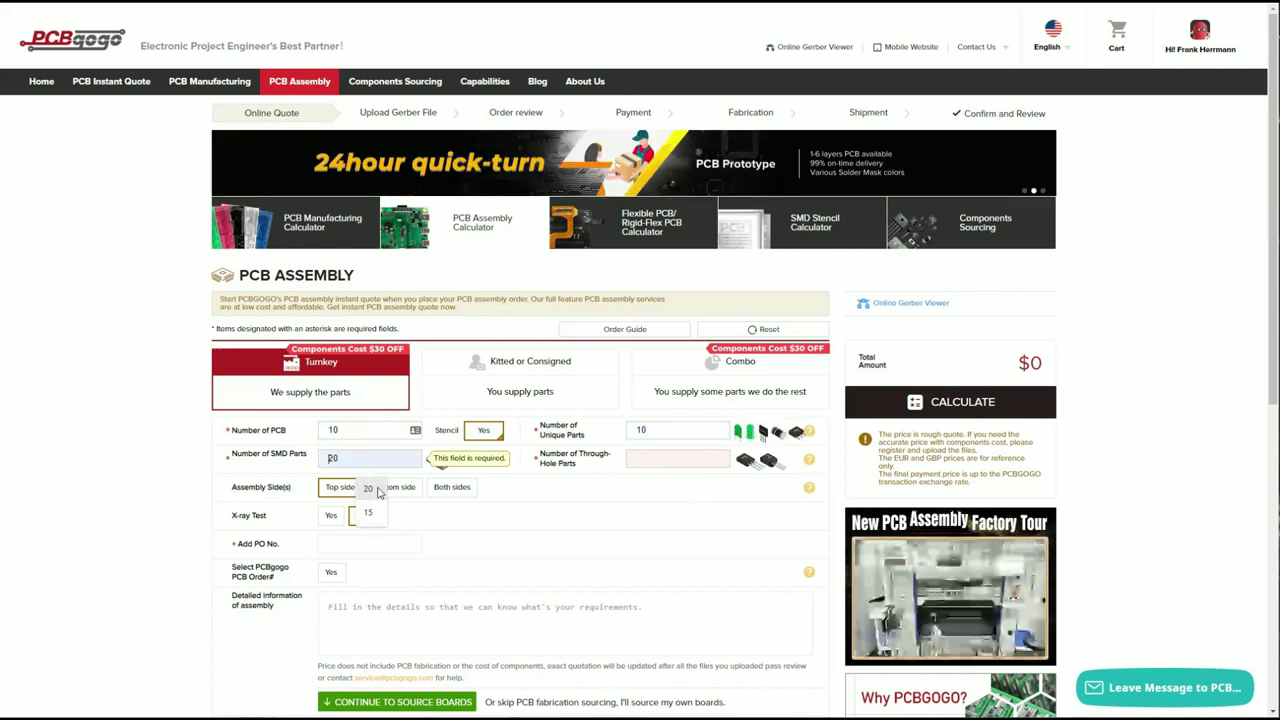
left_click(368, 513)
left_click(641, 458)
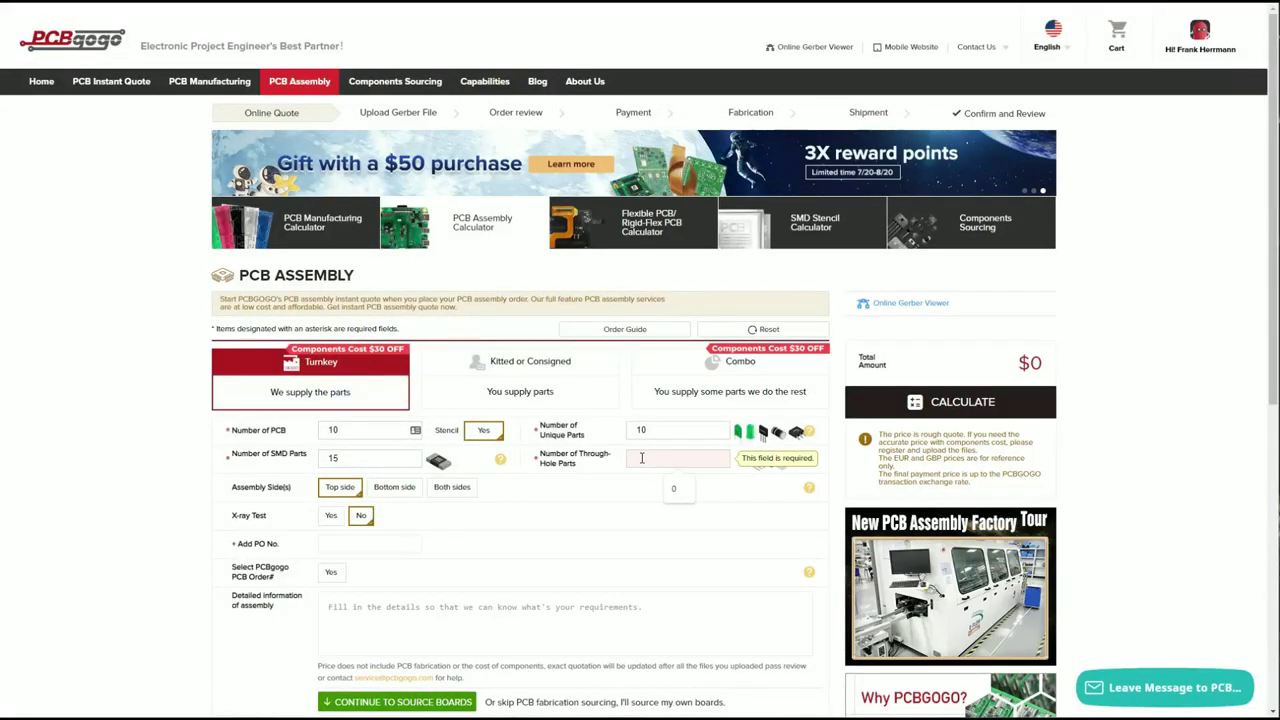
left_click(672, 490)
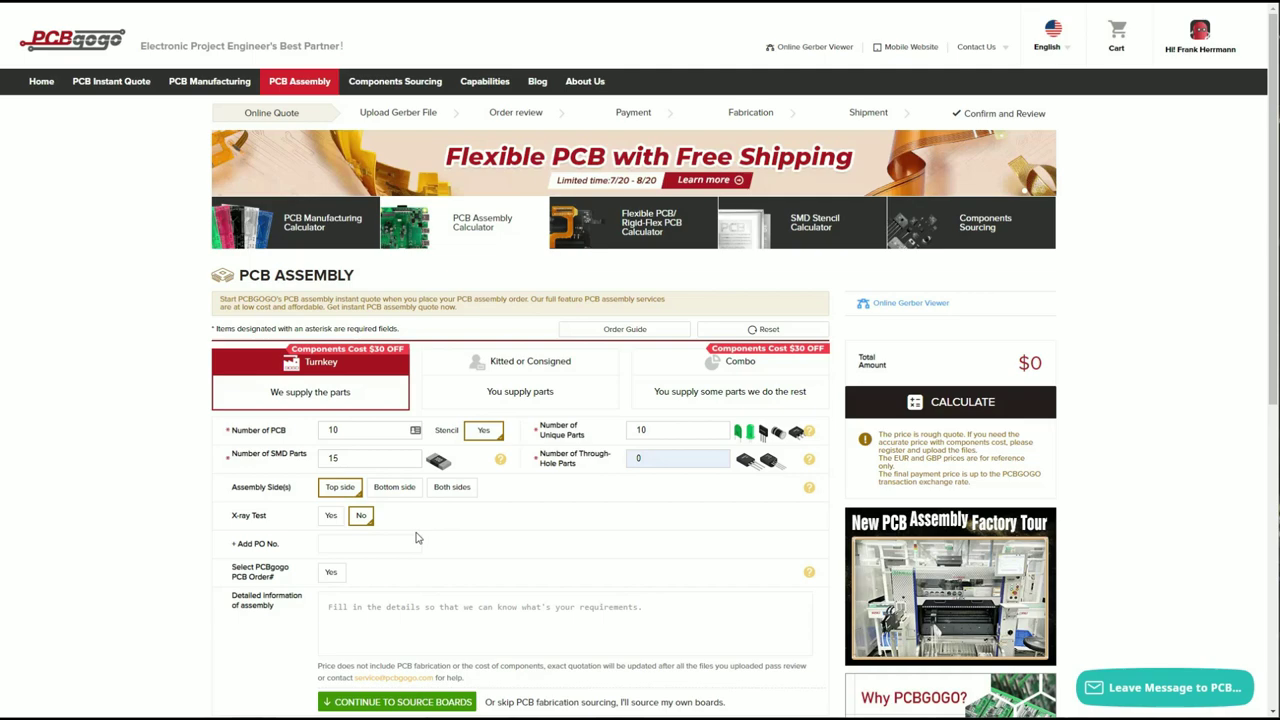
scroll(405, 540, "down", 1)
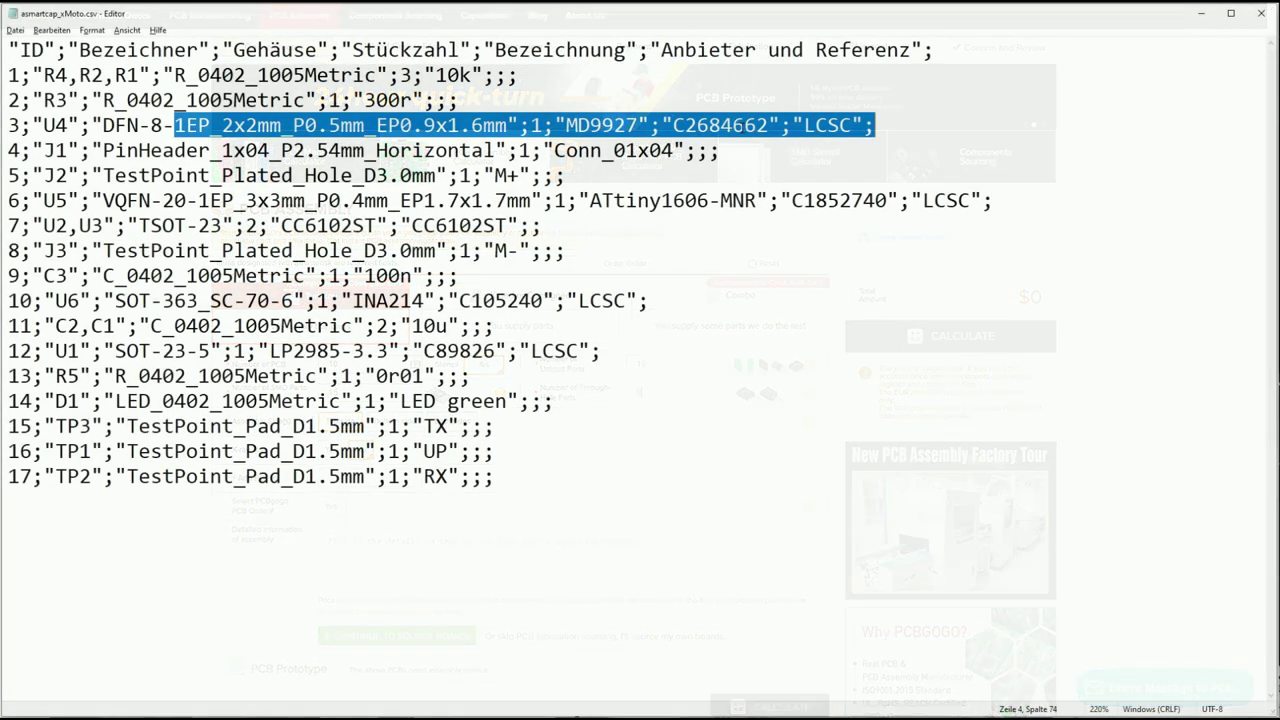
Select U4's LCSC number C2684662, then U5's C1852740, in the CSV
left_click(744, 125)
left_click_drag(674, 125, 840, 127)
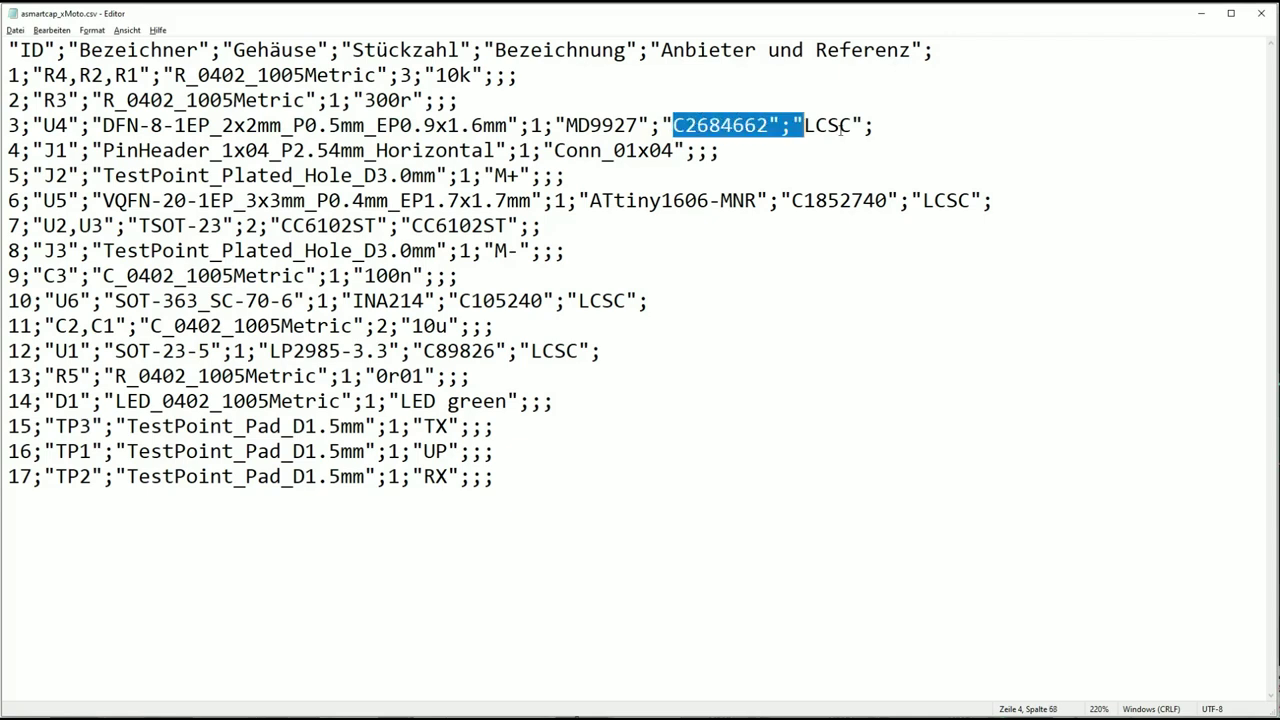
left_click_drag(782, 200, 973, 200)
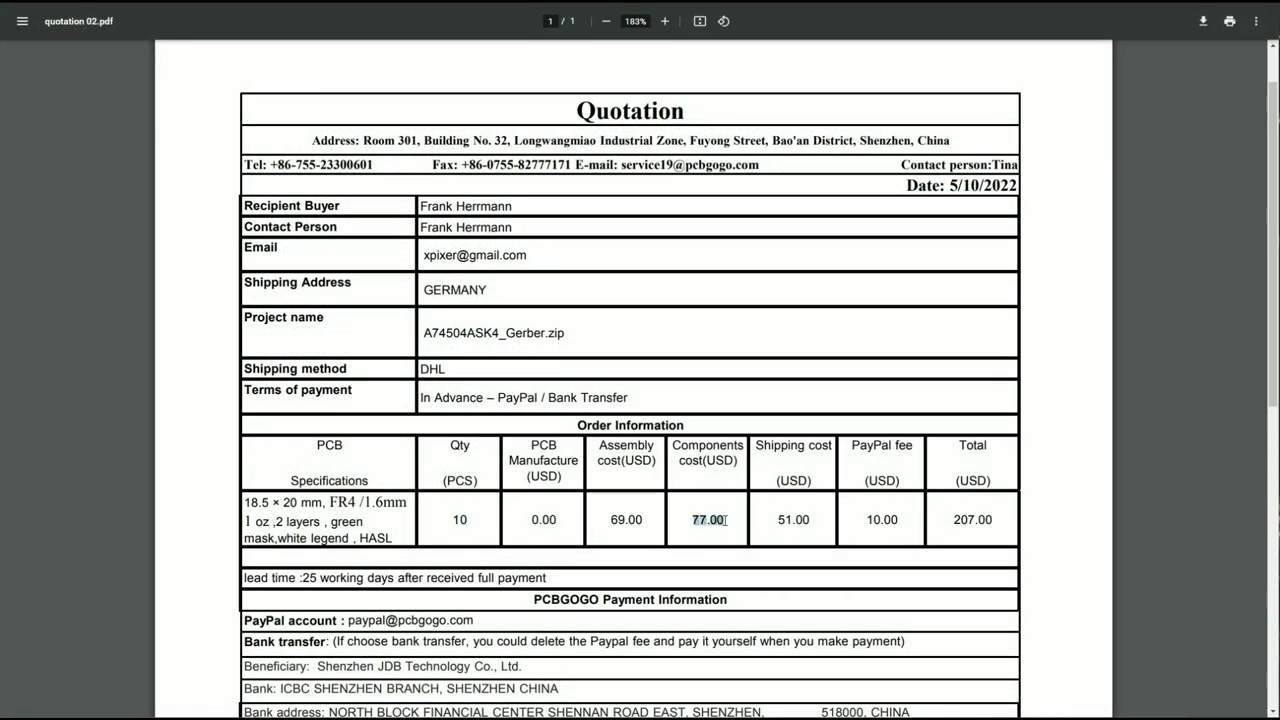
Check the ATTINY1606-MNR unit price 0,26794 in Q6 and the 53USD quote note in Q16
scroll(979, 533, "up", 5, "ctrl")
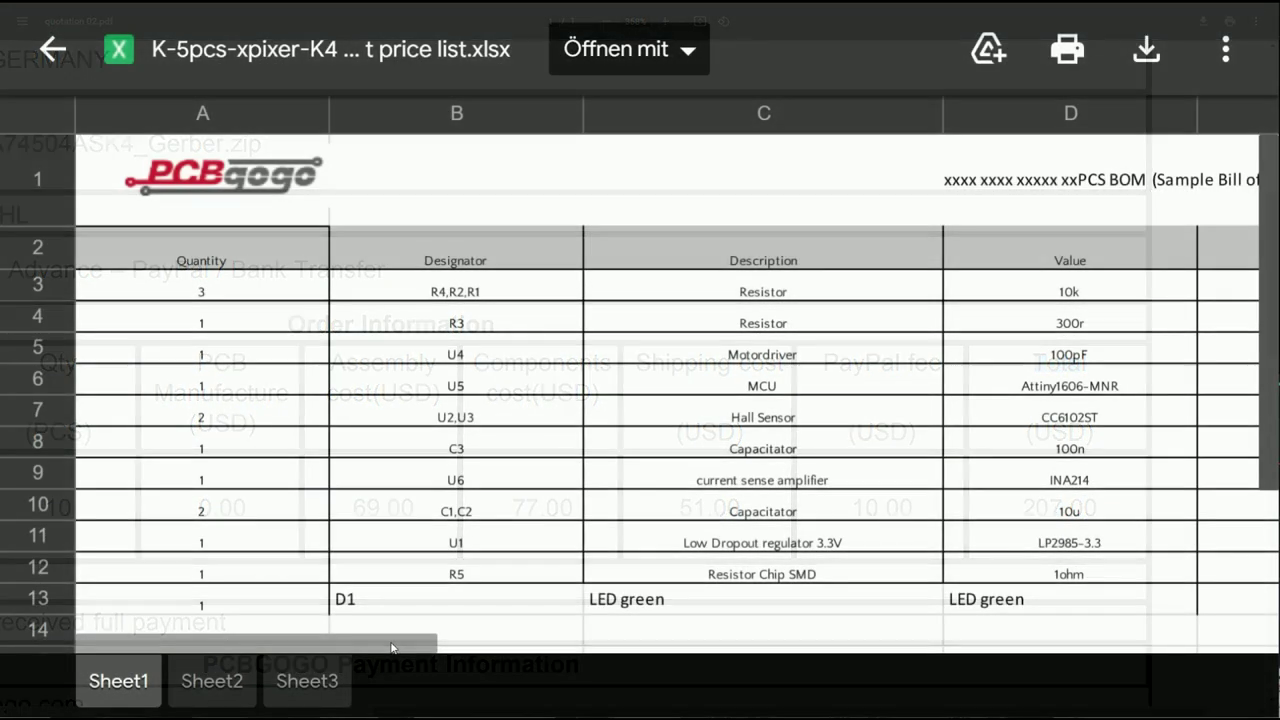
left_click_drag(391, 648, 1172, 683)
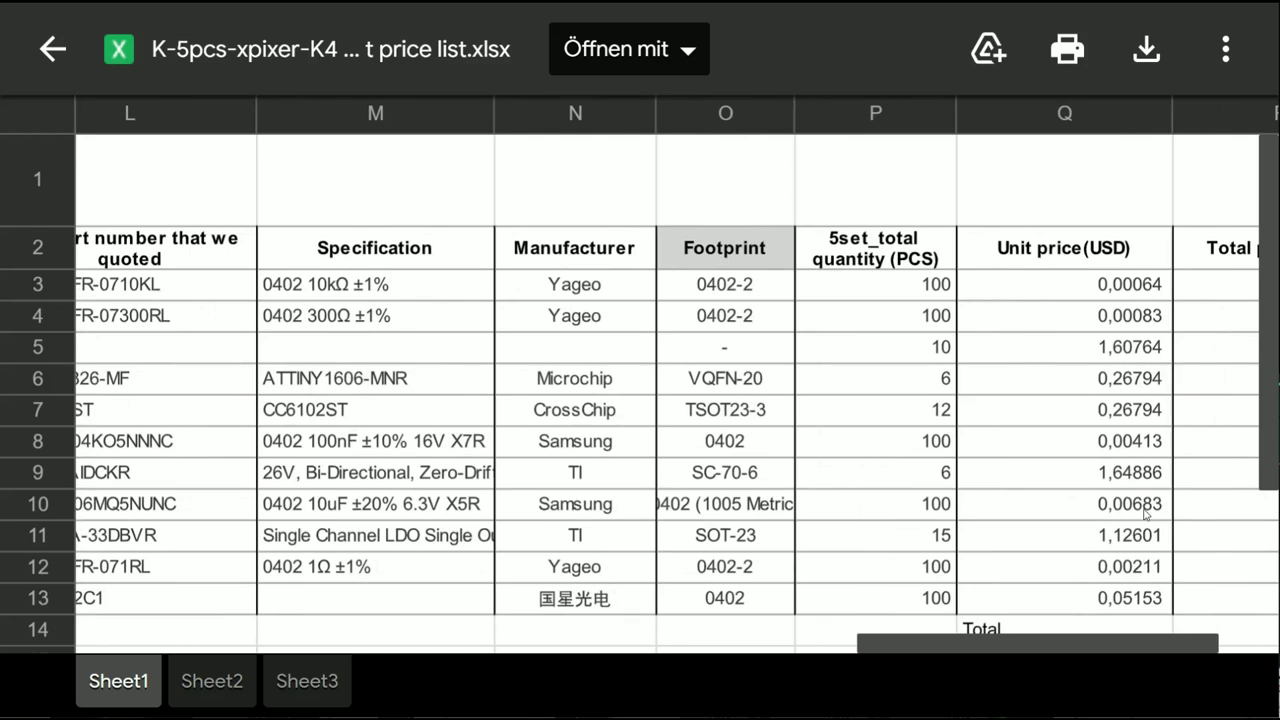
left_click(1100, 379)
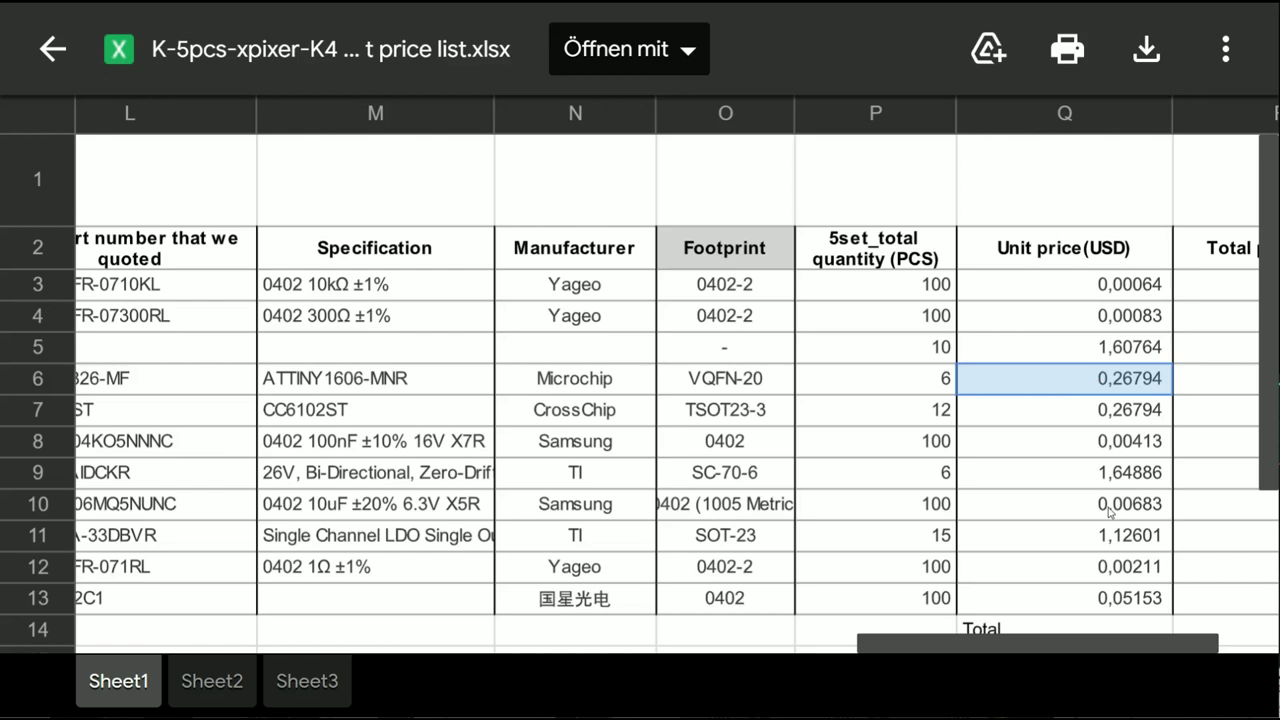
scroll(1108, 513, "down", 4)
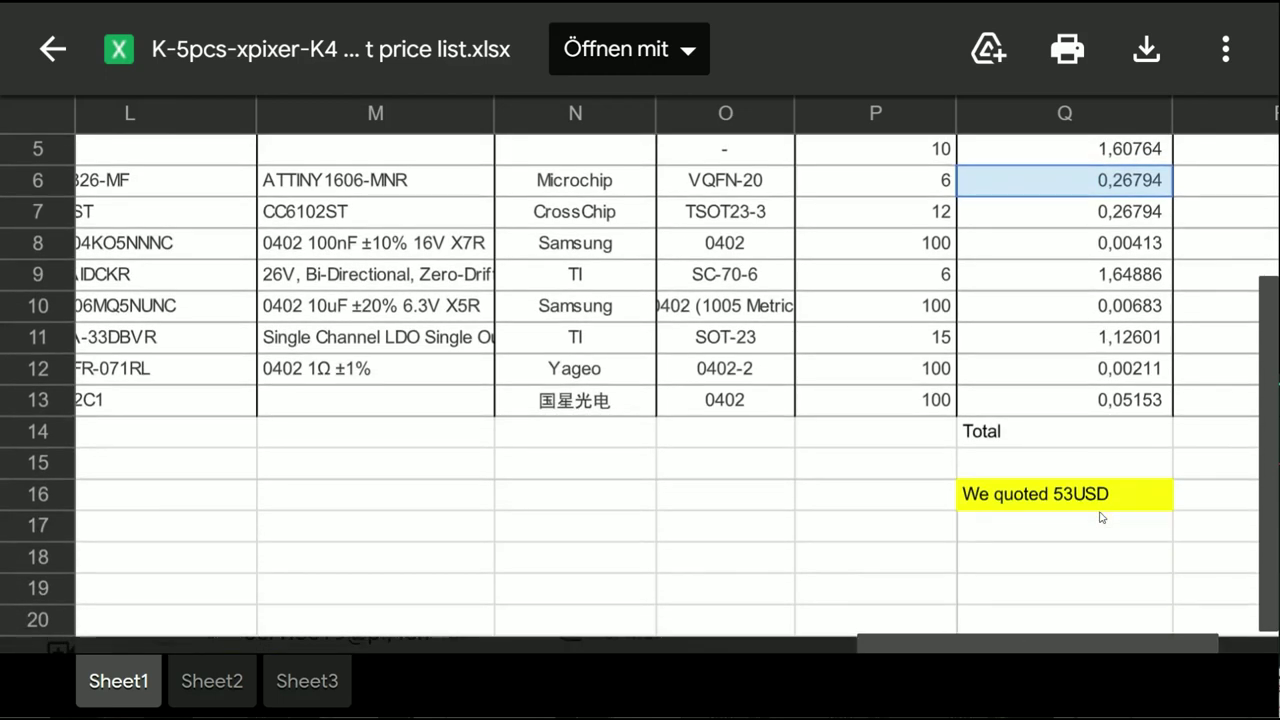
left_click(1093, 495)
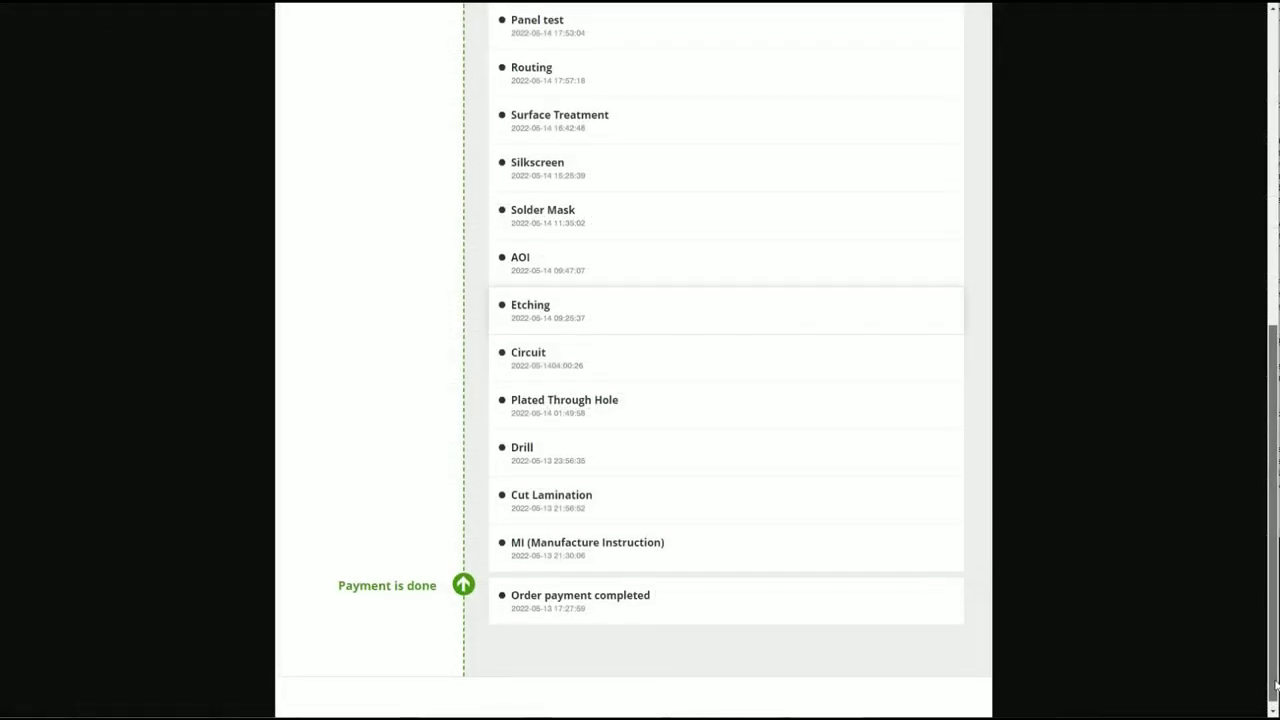
Scroll the timeline up from Order payment completed to the transaction-completed entry
left_click_drag(1275, 678, 1274, 457)
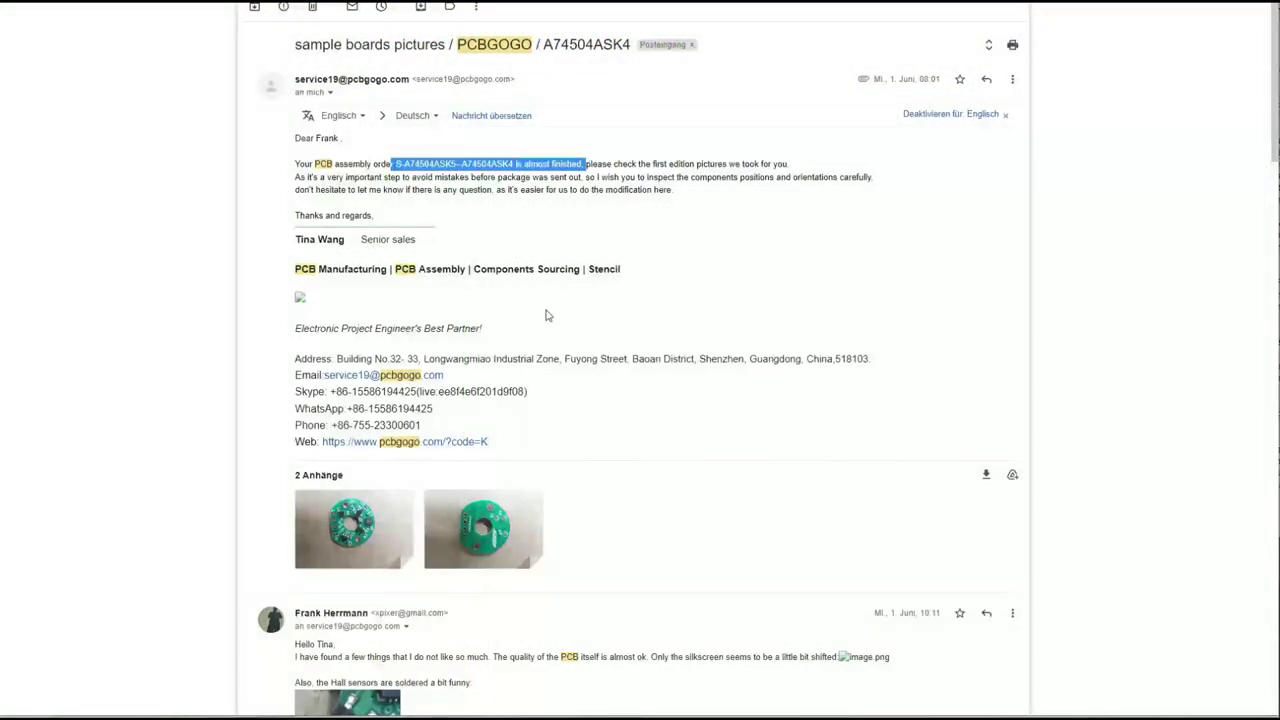
View the first sample board photo, then advance to the round PCB's back side with RX, TX and UP pads
left_click(340, 514)
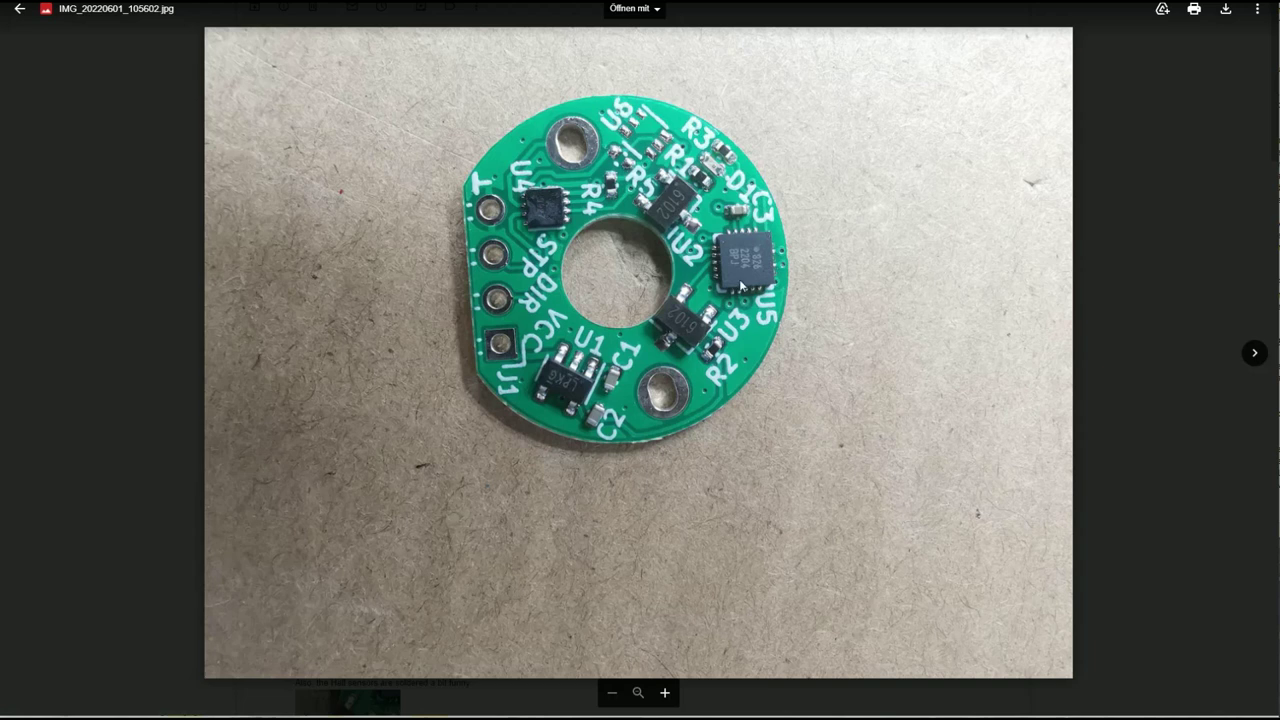
left_click(1255, 354)
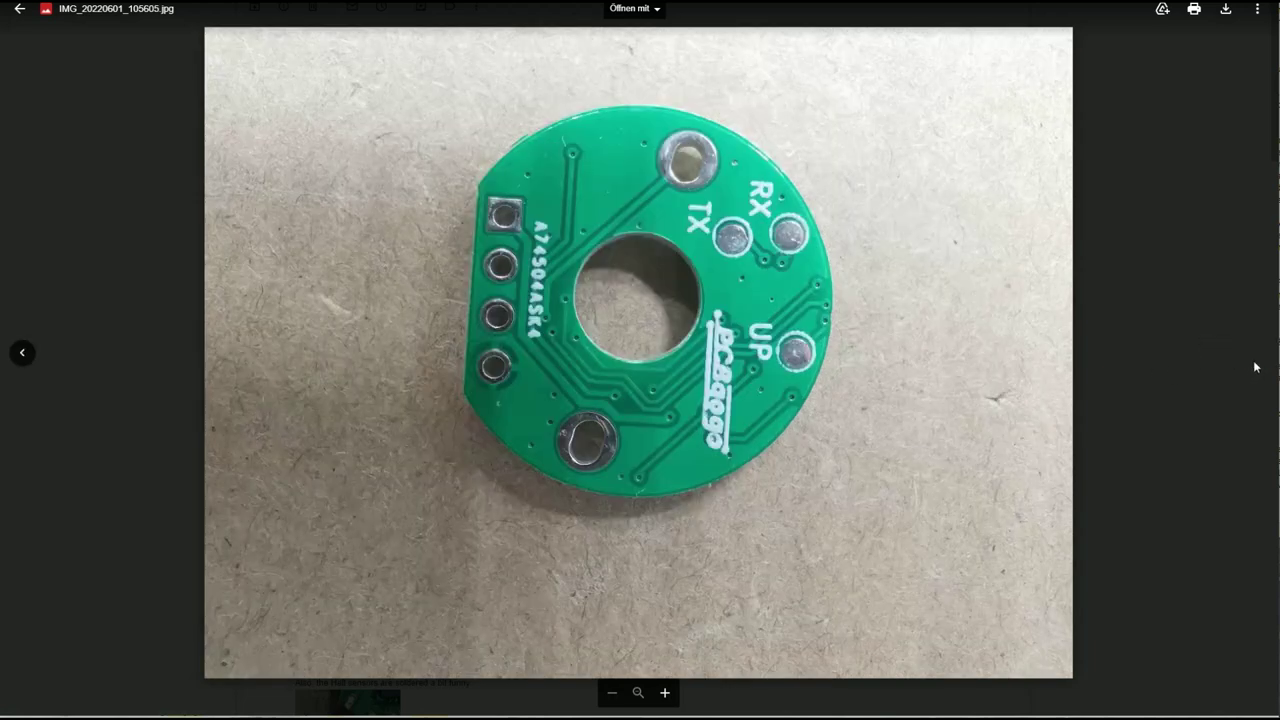